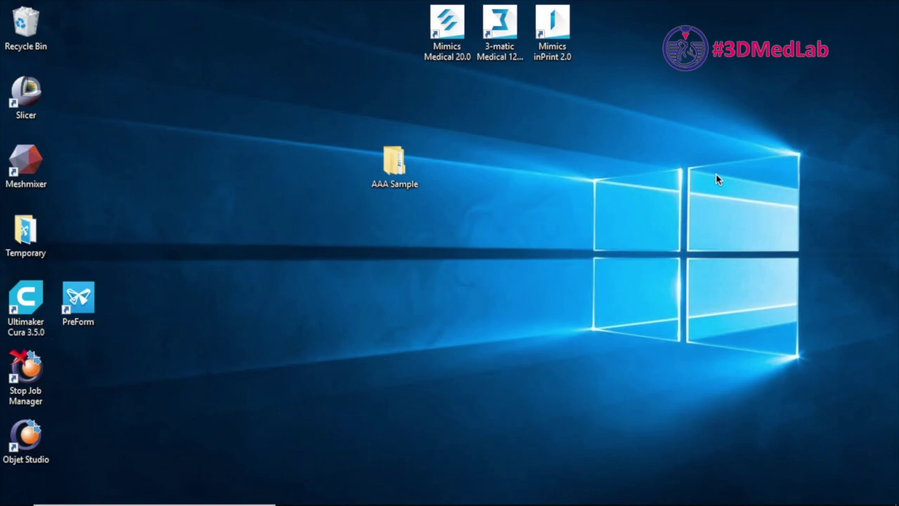
Step: Open the AAA Sample folder and look through the DICOM files in its AbdoAngio 0.75 Bv40 3 - 6 subfolder
{"action": "double_click", "coordinate": [406, 174]}
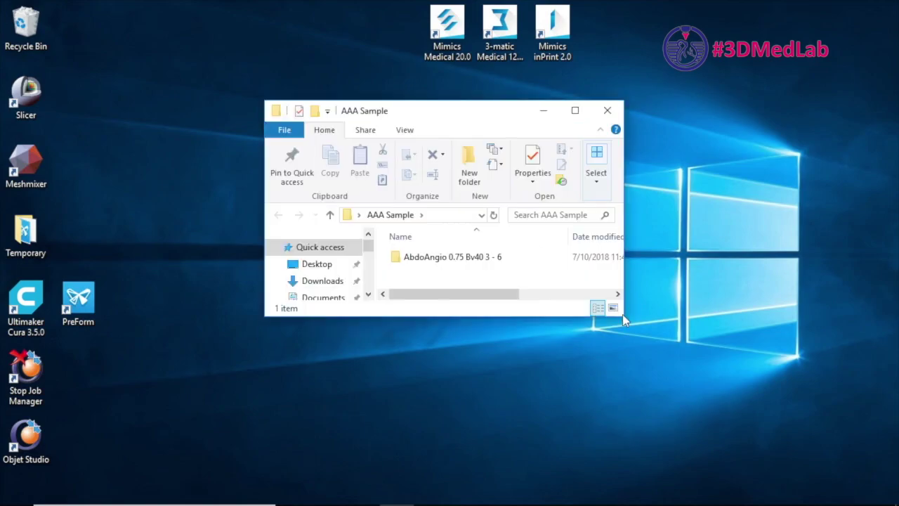
{"action": "left_click_drag", "start_coordinate": [425, 316], "coordinate": [425, 437]}
{"action": "double_click", "coordinate": [432, 257]}
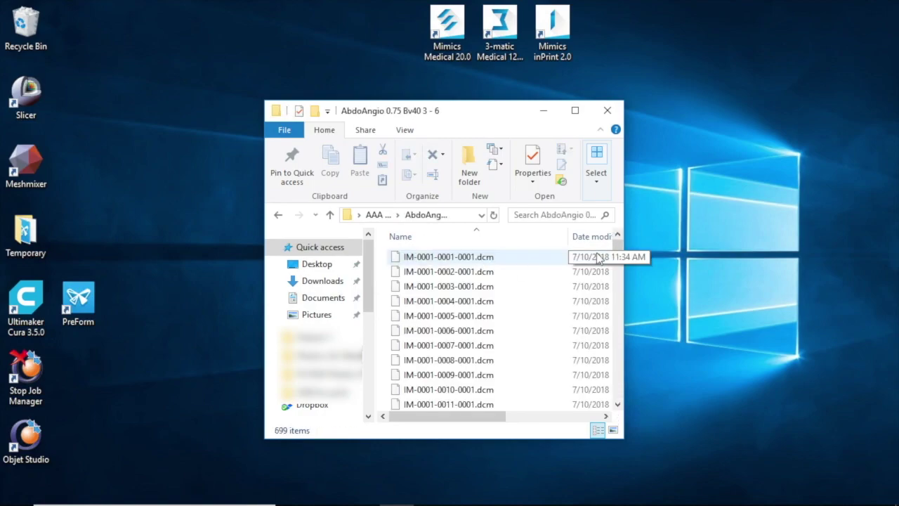
{"action": "mouse_move", "coordinate": [616, 251]}
{"action": "left_mouse_down"}
{"action": "mouse_move", "coordinate": [618, 275]}
{"action": "mouse_move", "coordinate": [616, 246]}
{"action": "left_mouse_up"}
{"action": "left_click", "coordinate": [280, 216]}
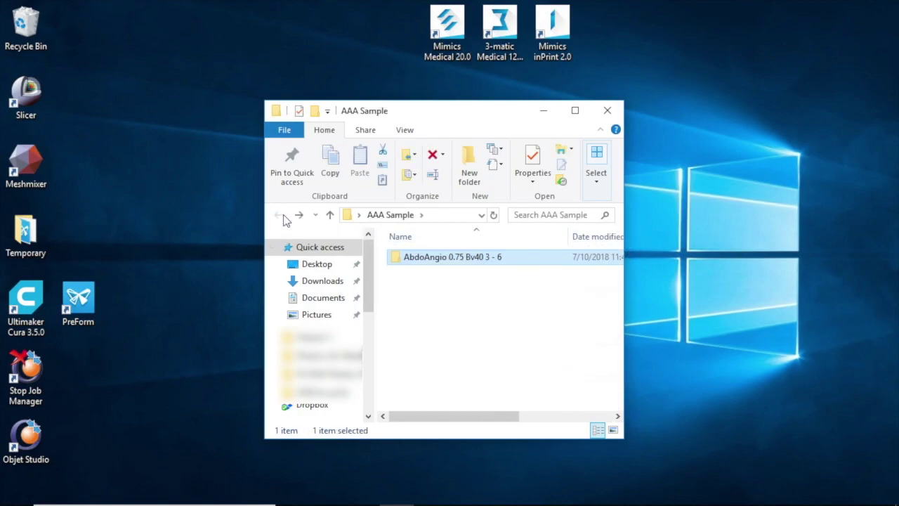
Step: Switch to Mimics Medical, start a new project and choose the AbdoAngio 0.75 Bv40 3 - 6 folder as the image source
{"action": "key", "text": "alt+Tab"}
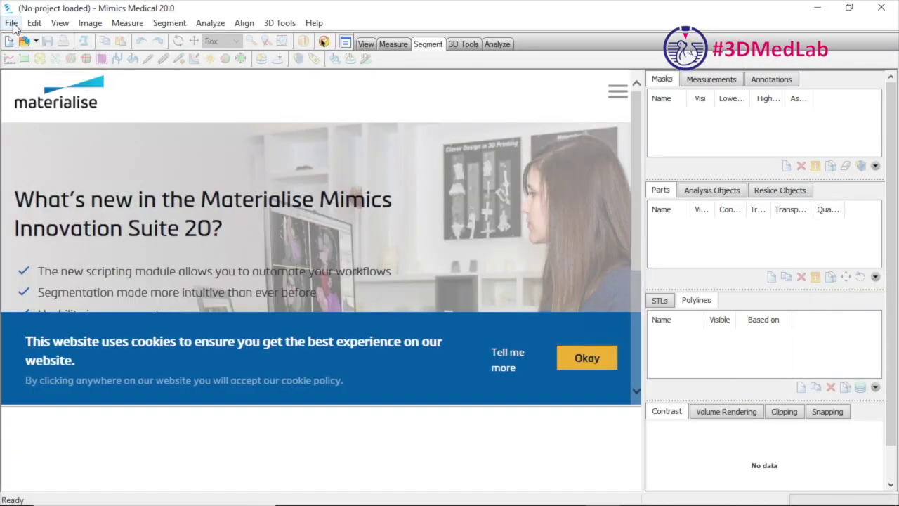
{"action": "left_click", "coordinate": [12, 23]}
{"action": "left_click", "coordinate": [24, 38]}
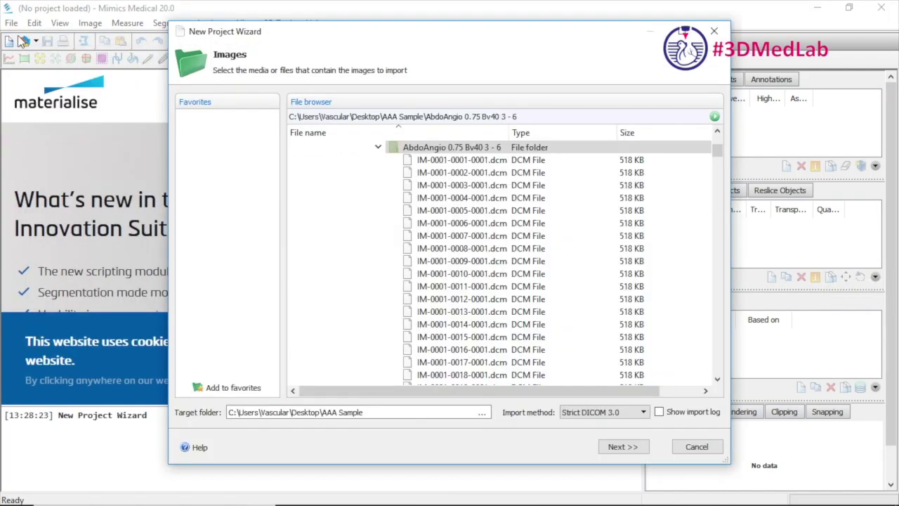
{"action": "scroll", "coordinate": [407, 156], "scroll_direction": "up", "scroll_amount": 1}
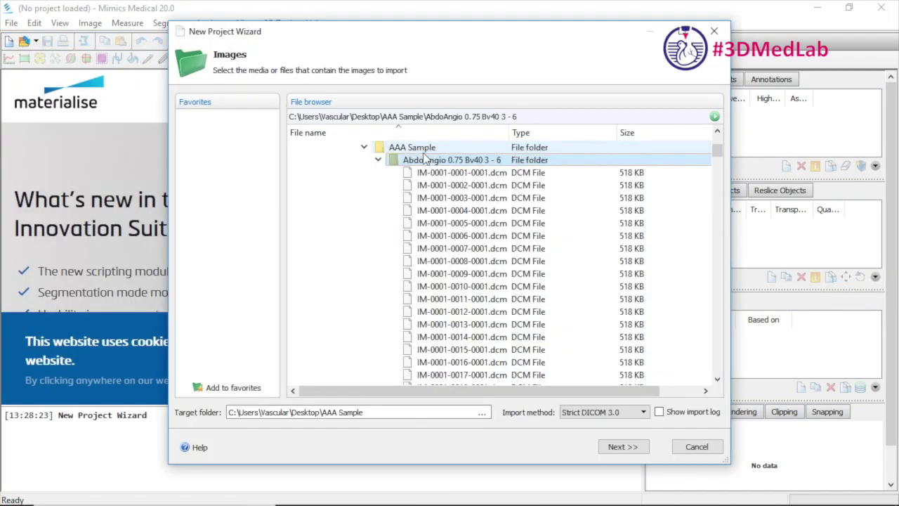
{"action": "left_click", "coordinate": [380, 149]}
{"action": "left_click", "coordinate": [376, 415]}
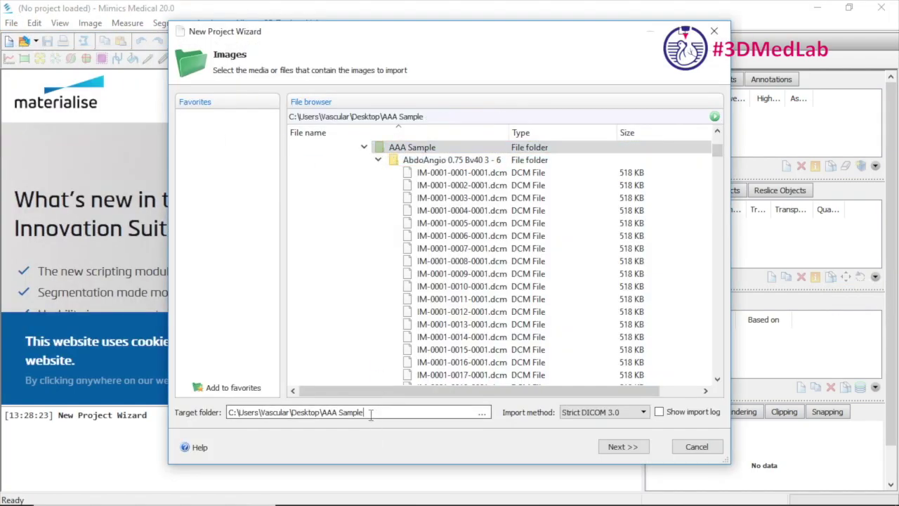
{"action": "left_click", "coordinate": [449, 160]}
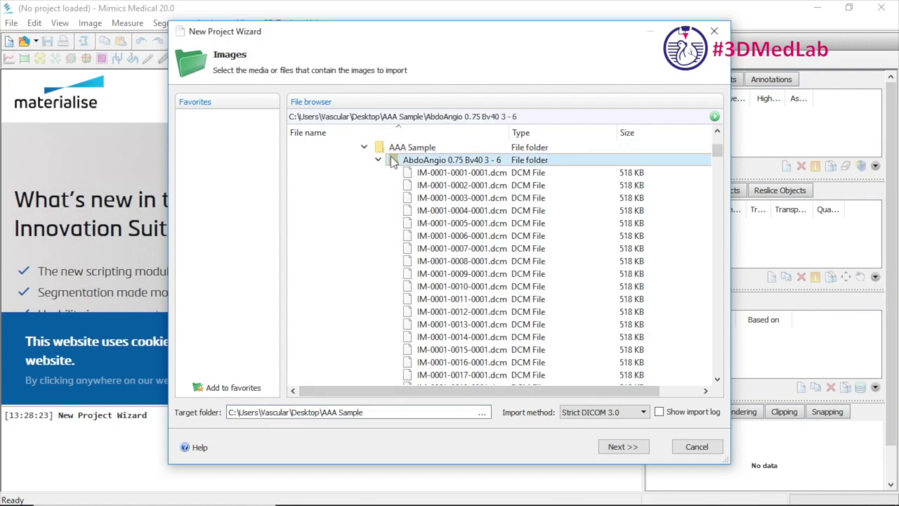
Step: Set AAA Sample on the desktop as the project's target folder and continue to the study selection
{"action": "left_click", "coordinate": [484, 413]}
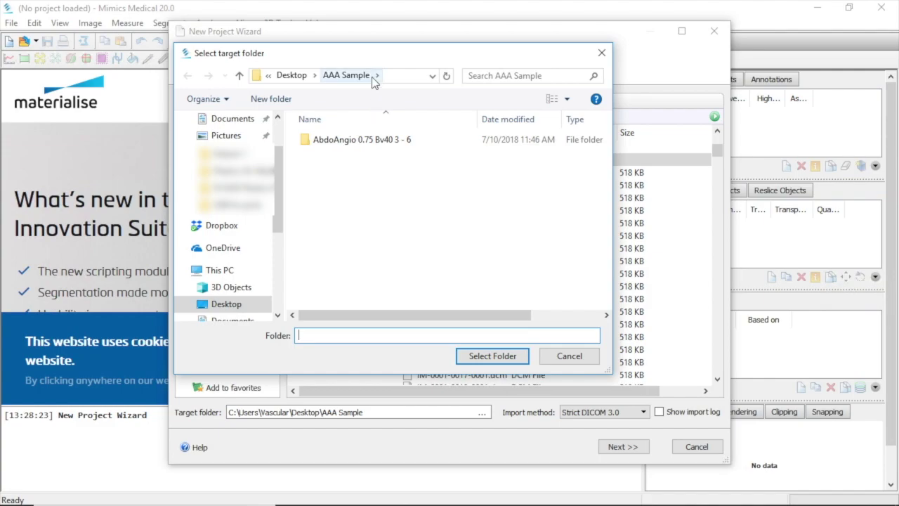
{"action": "left_click", "coordinate": [492, 356]}
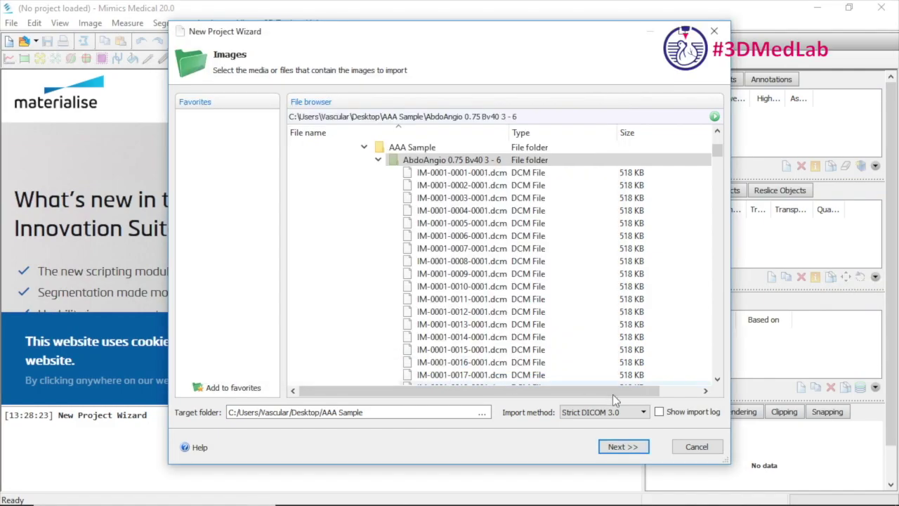
{"action": "left_click", "coordinate": [625, 446]}
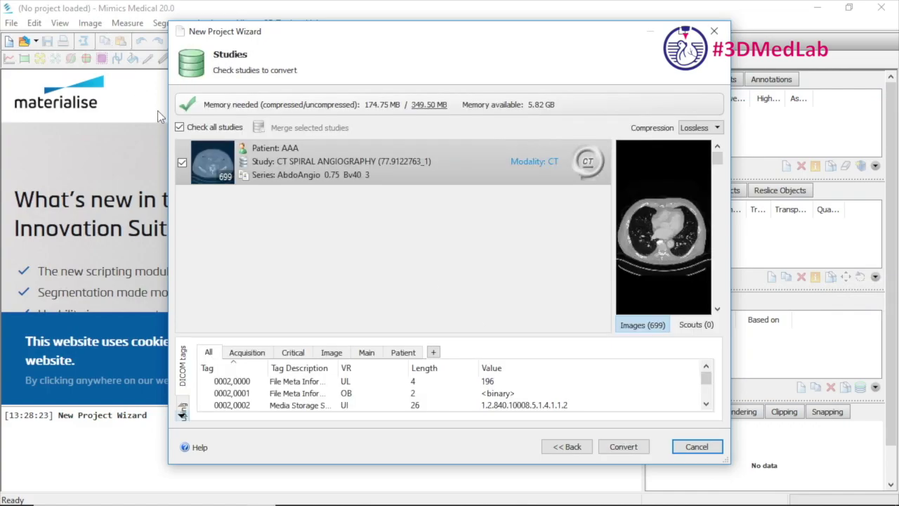
Step: Check the image preview of the CT spiral angiography study, keep the study ticked and convert it with lossless compression
{"action": "left_click", "coordinate": [179, 127]}
{"action": "left_click_drag", "start_coordinate": [717, 157], "coordinate": [717, 211]}
{"action": "left_click", "coordinate": [182, 164]}
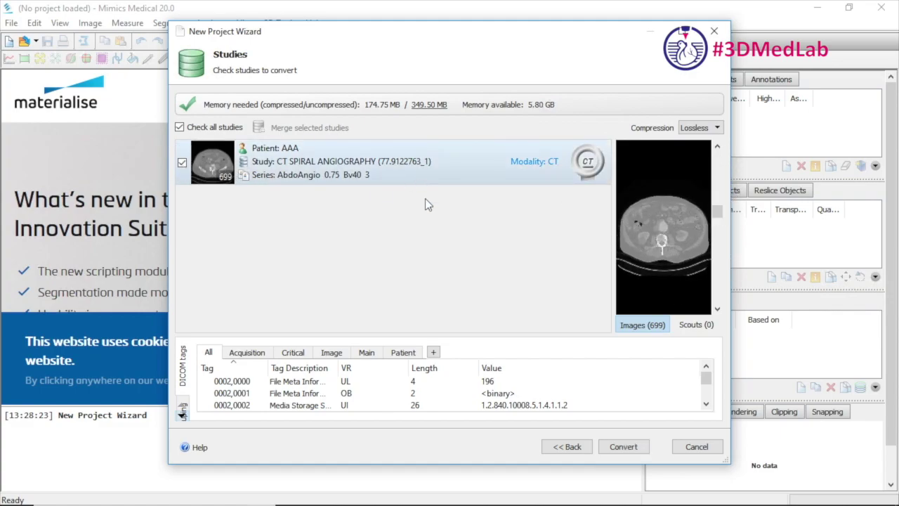
{"action": "left_click", "coordinate": [622, 447]}
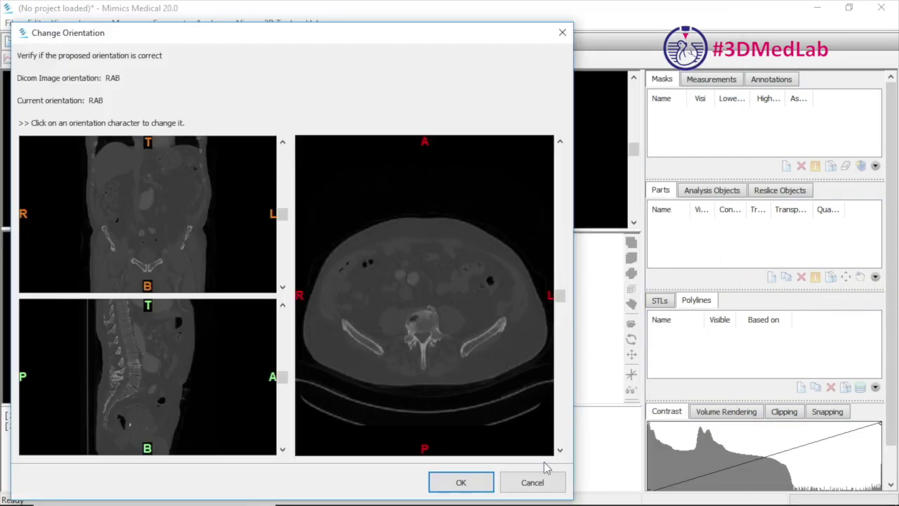
Step: Verify the proposed RAB orientation by browsing slices in all three views, and accept it
{"action": "left_click_drag", "start_coordinate": [281, 213], "coordinate": [281, 218]}
{"action": "left_click_drag", "start_coordinate": [282, 377], "coordinate": [282, 385]}
{"action": "left_click_drag", "start_coordinate": [559, 295], "coordinate": [560, 271]}
{"action": "left_click", "coordinate": [460, 482]}
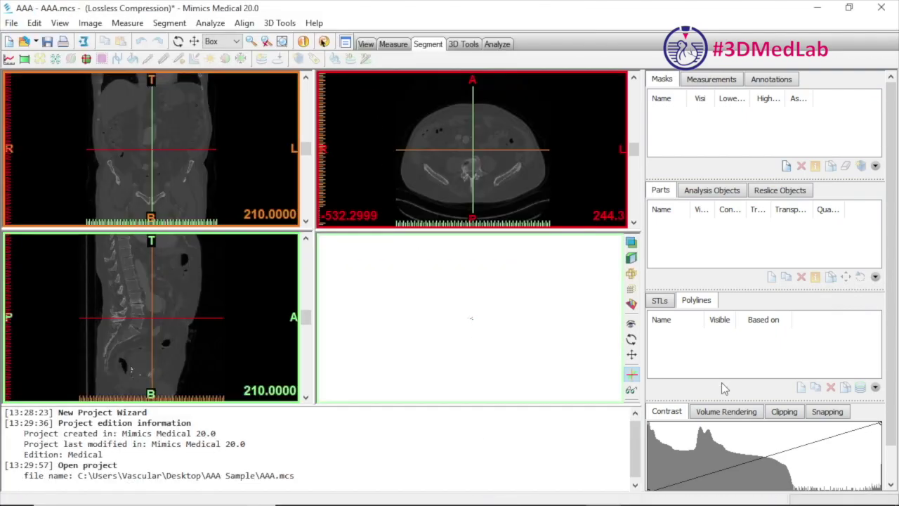
Step: Adjust the image contrast to a grayscale range of about -304 to 1008 and enlarge the image views
{"action": "scroll", "coordinate": [880, 418], "scroll_direction": "down", "scroll_amount": 1}
{"action": "mouse_move", "coordinate": [650, 458]}
{"action": "left_mouse_down"}
{"action": "mouse_move", "coordinate": [667, 462]}
{"action": "mouse_move", "coordinate": [639, 467]}
{"action": "left_mouse_up"}
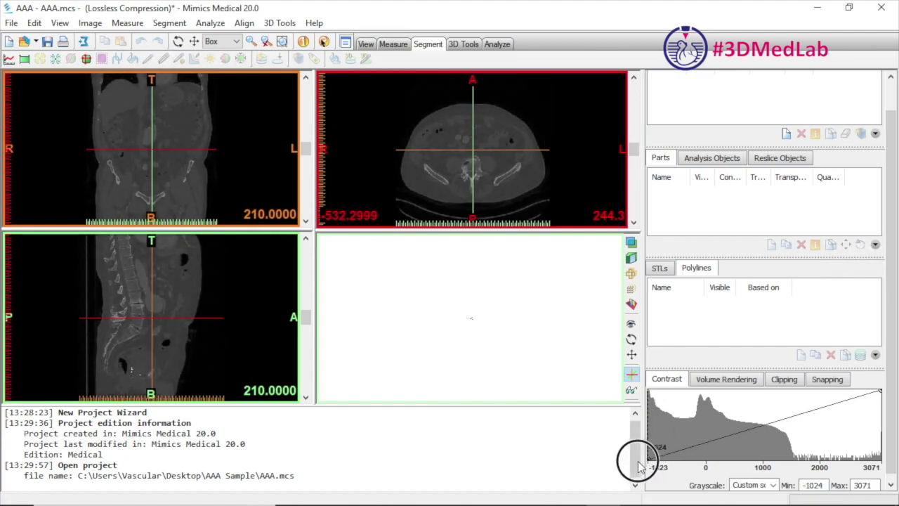
{"action": "left_click_drag", "start_coordinate": [863, 391], "coordinate": [770, 390]}
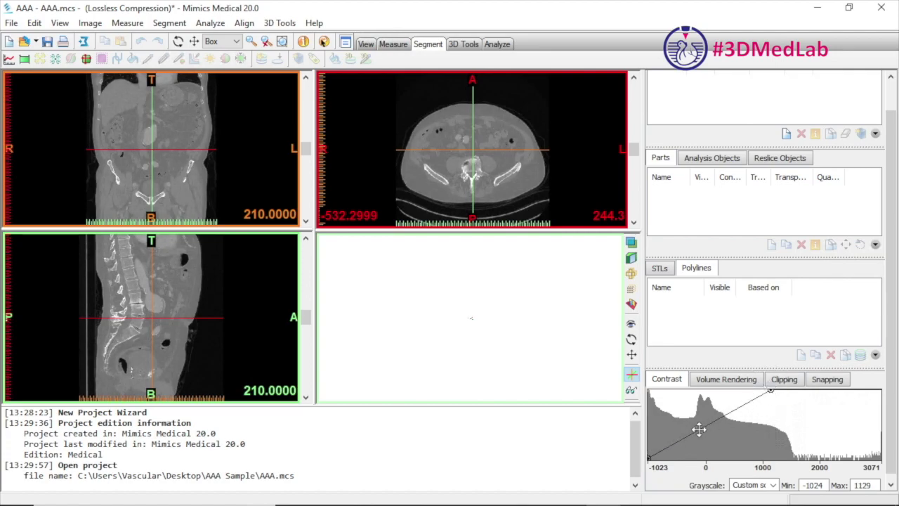
{"action": "left_click_drag", "start_coordinate": [647, 448], "coordinate": [644, 469]}
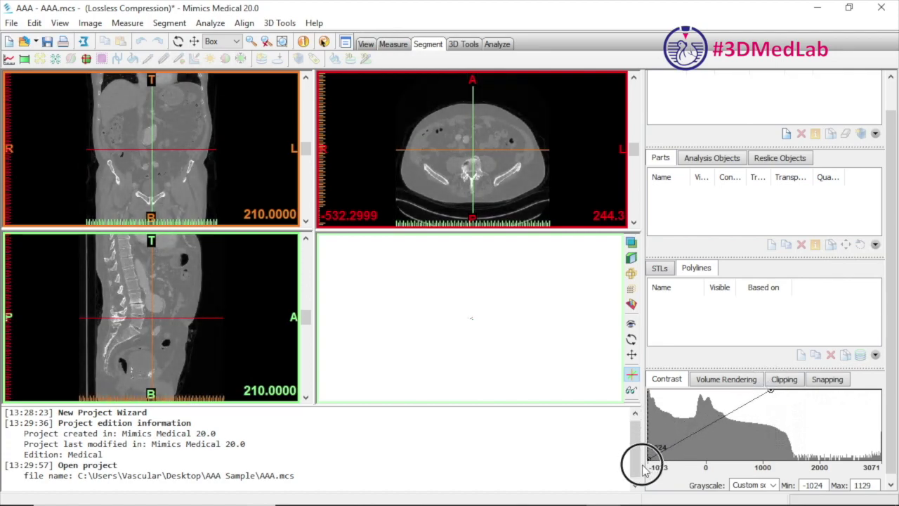
{"action": "mouse_move", "coordinate": [769, 390]}
{"action": "left_mouse_down"}
{"action": "mouse_move", "coordinate": [769, 401]}
{"action": "mouse_move", "coordinate": [770, 390]}
{"action": "left_mouse_up"}
{"action": "left_click_drag", "start_coordinate": [435, 166], "coordinate": [520, 105]}
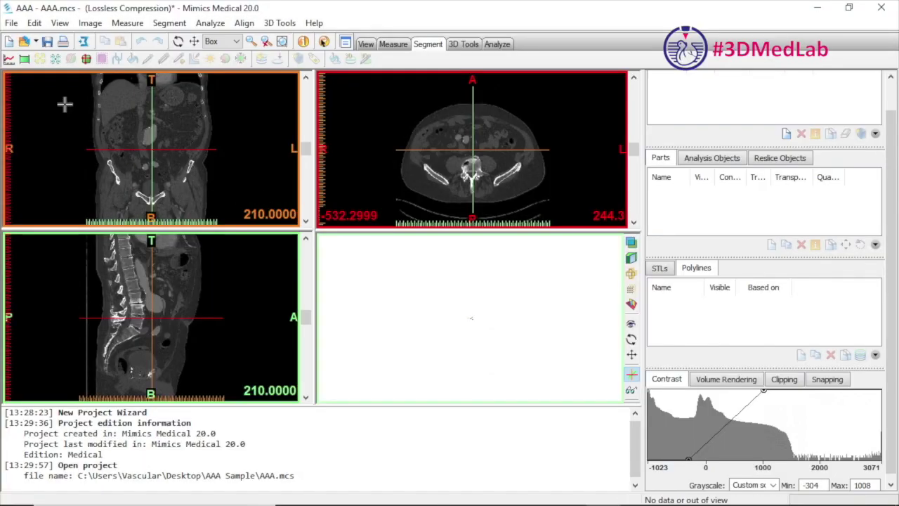
{"action": "left_click_drag", "start_coordinate": [338, 410], "coordinate": [337, 491]}
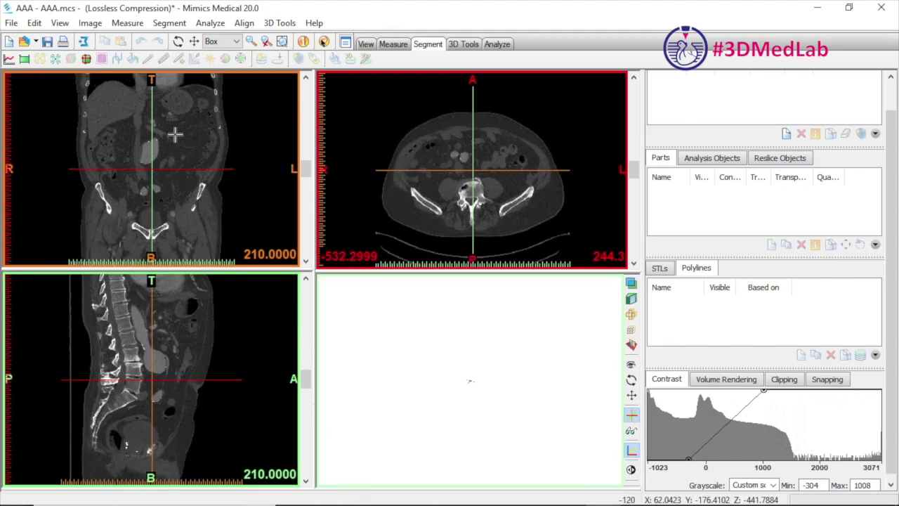
Step: Start thresholding a new mask and try the Soft Tissue (CT) and Skin Tissue (CT, Adult) threshold presets
{"action": "left_click", "coordinate": [25, 61]}
{"action": "left_click_drag", "start_coordinate": [542, 188], "coordinate": [809, 121]}
{"action": "left_click", "coordinate": [827, 143]}
{"action": "left_click", "coordinate": [797, 173]}
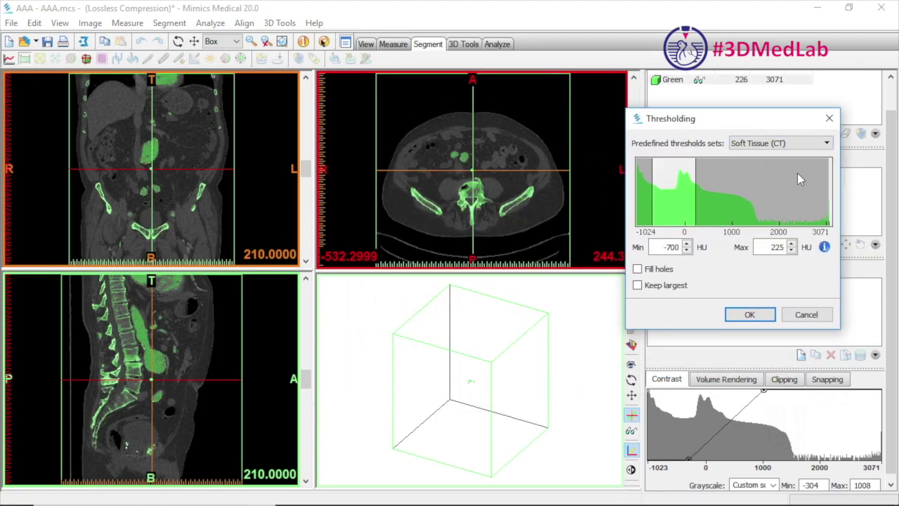
{"action": "left_click", "coordinate": [820, 143]}
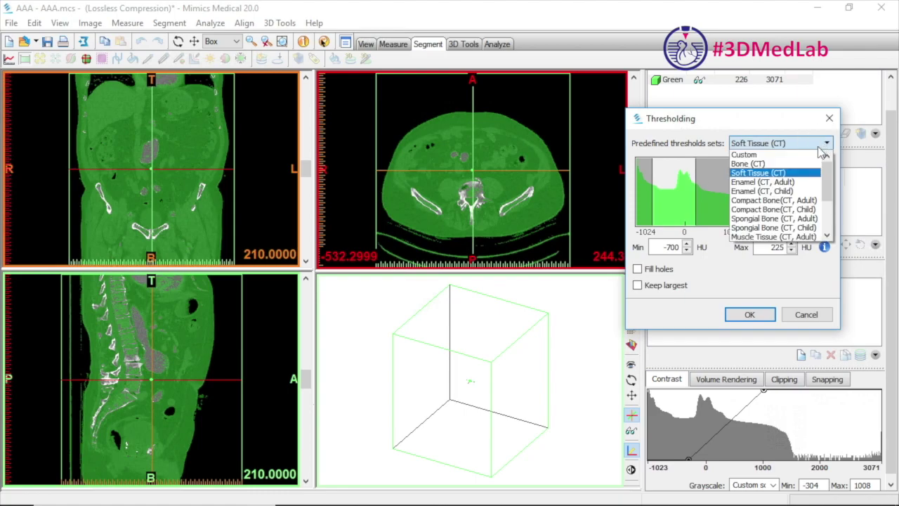
{"action": "scroll", "coordinate": [808, 235], "scroll_direction": "down", "scroll_amount": 3}
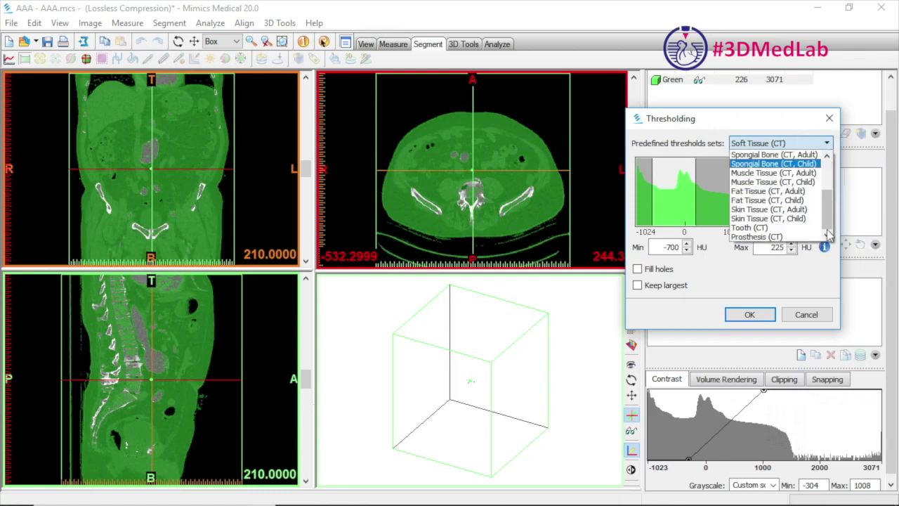
{"action": "left_click", "coordinate": [811, 209]}
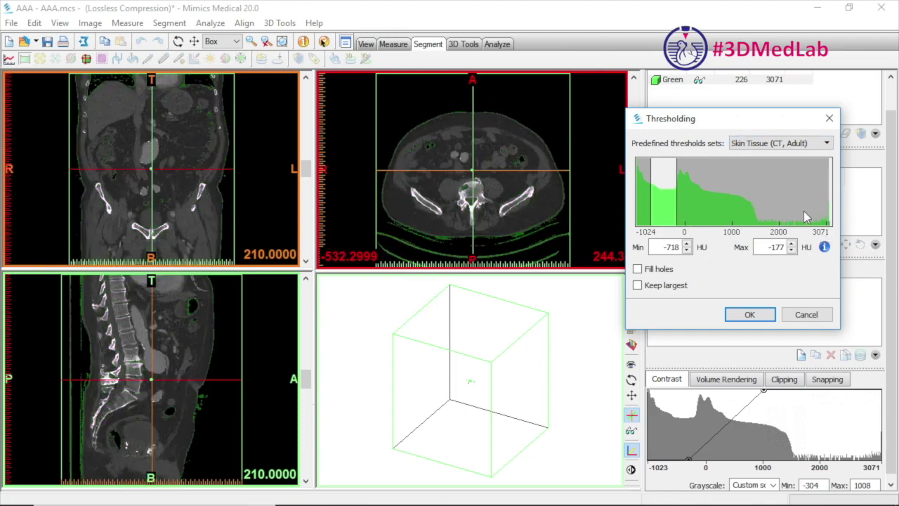
Step: Create the green mask from the Bone (CT) preset adjusted to 172–441 HU, with Keep largest enabled
{"action": "left_click", "coordinate": [825, 144]}
{"action": "scroll", "coordinate": [827, 169], "scroll_direction": "up", "scroll_amount": 3}
{"action": "left_click", "coordinate": [787, 156]}
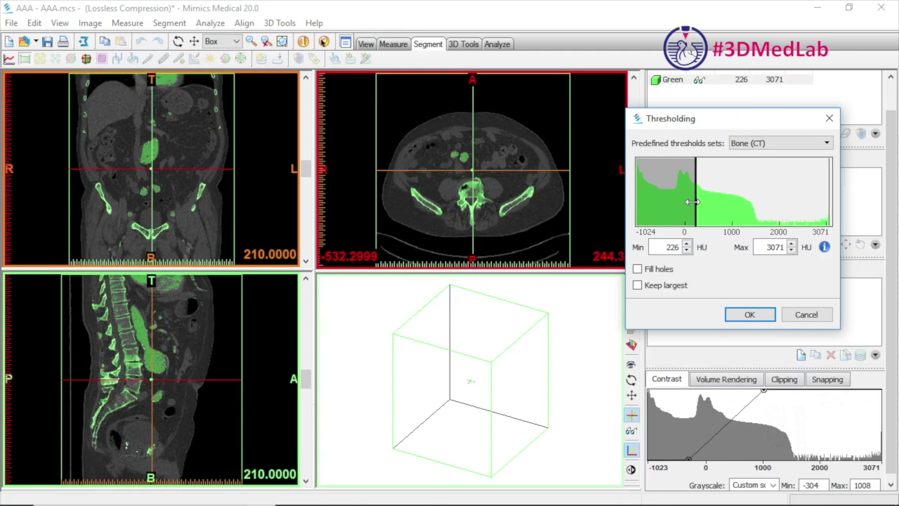
{"action": "left_click_drag", "start_coordinate": [828, 197], "coordinate": [708, 191]}
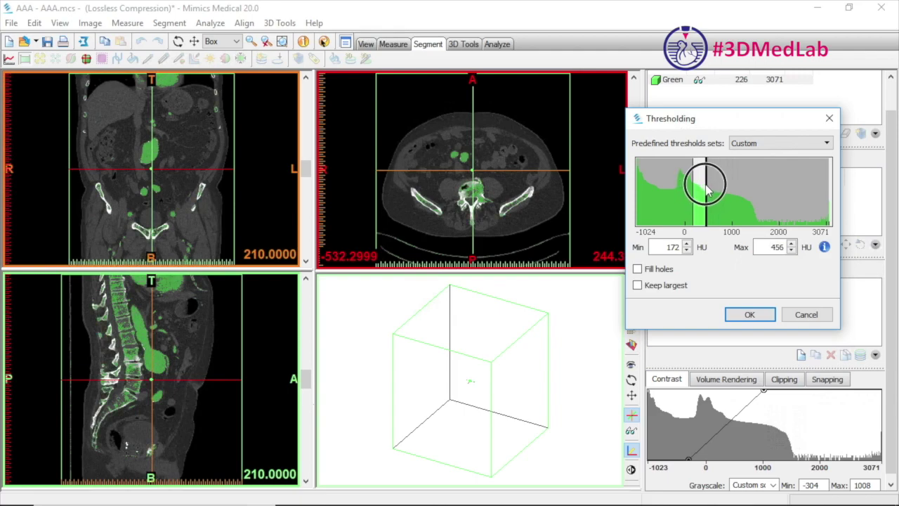
{"action": "left_click", "coordinate": [666, 288]}
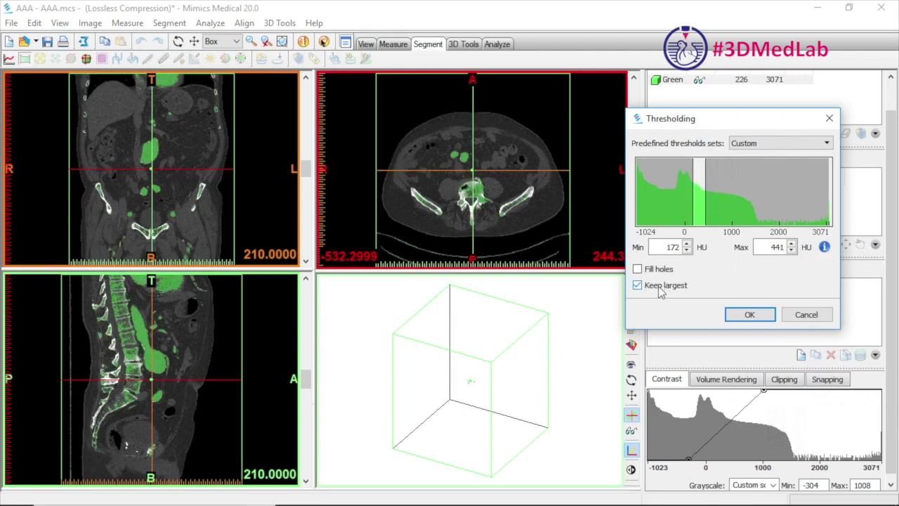
{"action": "left_click", "coordinate": [753, 315]}
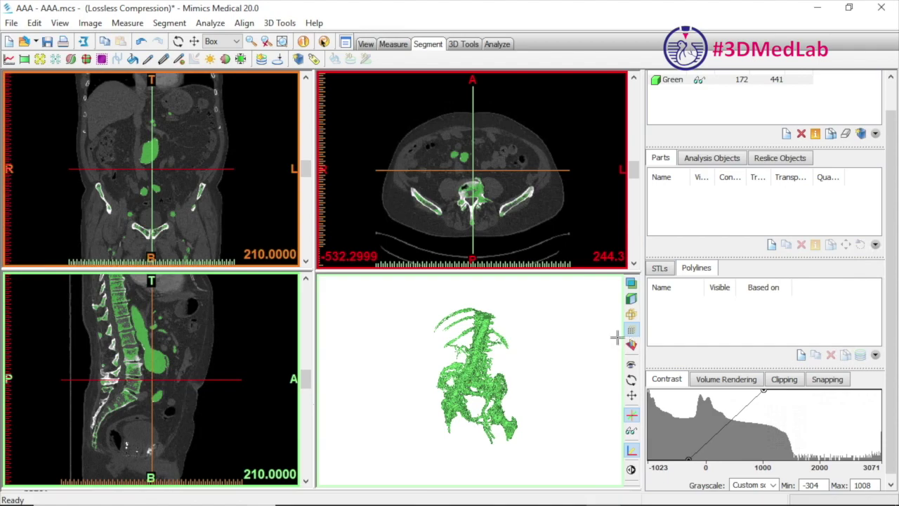
Step: Hide the mask's 3D preview and start cropping the mask, narrowing the crop box on all four sides in the axial view
{"action": "mouse_move", "coordinate": [467, 369]}
{"action": "right_mouse_down"}
{"action": "mouse_move", "coordinate": [512, 377]}
{"action": "mouse_move", "coordinate": [463, 366]}
{"action": "mouse_move", "coordinate": [449, 372]}
{"action": "right_mouse_up"}
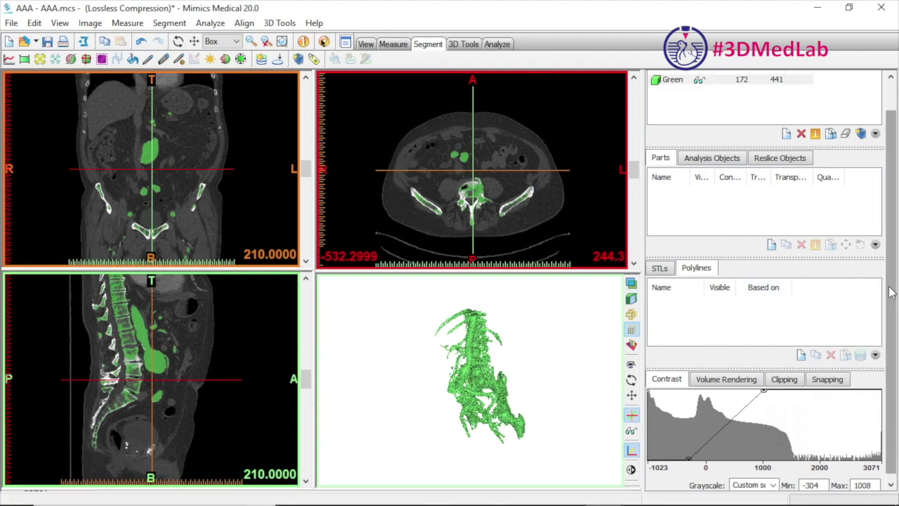
{"action": "left_click", "coordinate": [631, 330]}
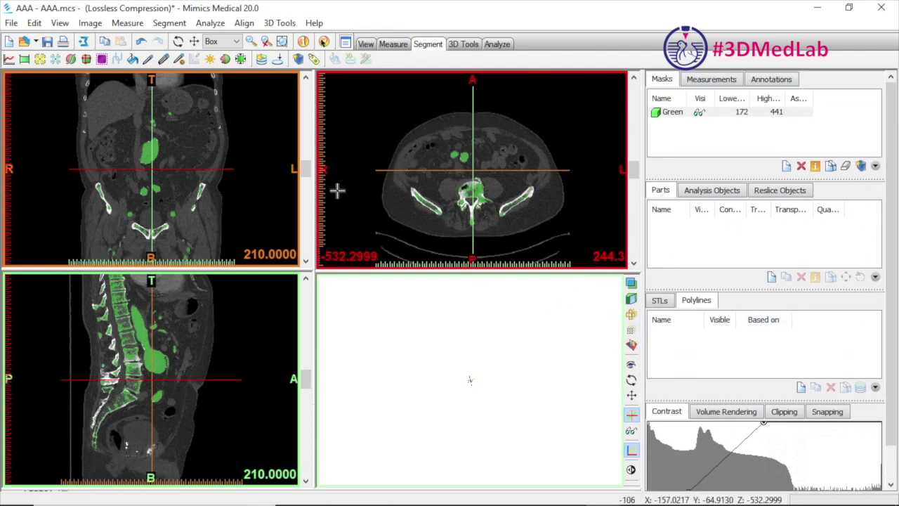
{"action": "left_click", "coordinate": [239, 60]}
{"action": "left_click_drag", "start_coordinate": [484, 79], "coordinate": [483, 145]}
{"action": "left_click_drag", "start_coordinate": [503, 348], "coordinate": [710, 178]}
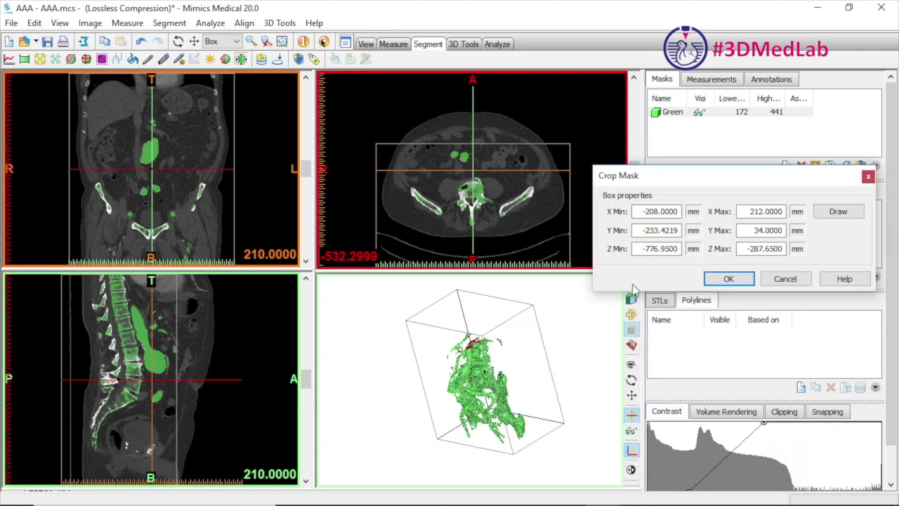
{"action": "left_click_drag", "start_coordinate": [483, 262], "coordinate": [479, 216]}
{"action": "left_click_drag", "start_coordinate": [376, 177], "coordinate": [420, 176]}
{"action": "left_click_drag", "start_coordinate": [580, 171], "coordinate": [533, 174]}
Step: Shorten the crop box at its upper and lower ends in the sagittal and coronal views, checking neighbouring slices
{"action": "left_click_drag", "start_coordinate": [136, 275], "coordinate": [139, 309]}
{"action": "left_click_drag", "start_coordinate": [141, 482], "coordinate": [140, 452]}
{"action": "mouse_move", "coordinate": [305, 169]}
{"action": "left_mouse_down"}
{"action": "mouse_move", "coordinate": [301, 184]}
{"action": "mouse_move", "coordinate": [302, 160]}
{"action": "left_mouse_up"}
{"action": "left_click_drag", "start_coordinate": [141, 237], "coordinate": [142, 229]}
{"action": "left_click_drag", "start_coordinate": [304, 163], "coordinate": [297, 181]}
{"action": "left_click_drag", "start_coordinate": [634, 168], "coordinate": [635, 137]}
Step: Fine-tune the crop box's lateral and anterior limits around the aorta and iliac arteries, and apply the crop
{"action": "left_click_drag", "start_coordinate": [421, 166], "coordinate": [439, 166]}
{"action": "left_click_drag", "start_coordinate": [532, 164], "coordinate": [509, 167]}
{"action": "left_click_drag", "start_coordinate": [301, 175], "coordinate": [304, 163]}
{"action": "left_click_drag", "start_coordinate": [123, 190], "coordinate": [116, 191]}
{"action": "left_click_drag", "start_coordinate": [182, 193], "coordinate": [184, 192]}
{"action": "left_click_drag", "start_coordinate": [306, 378], "coordinate": [306, 380]}
{"action": "left_click_drag", "start_coordinate": [176, 357], "coordinate": [172, 357]}
{"action": "left_click", "coordinate": [679, 436]}
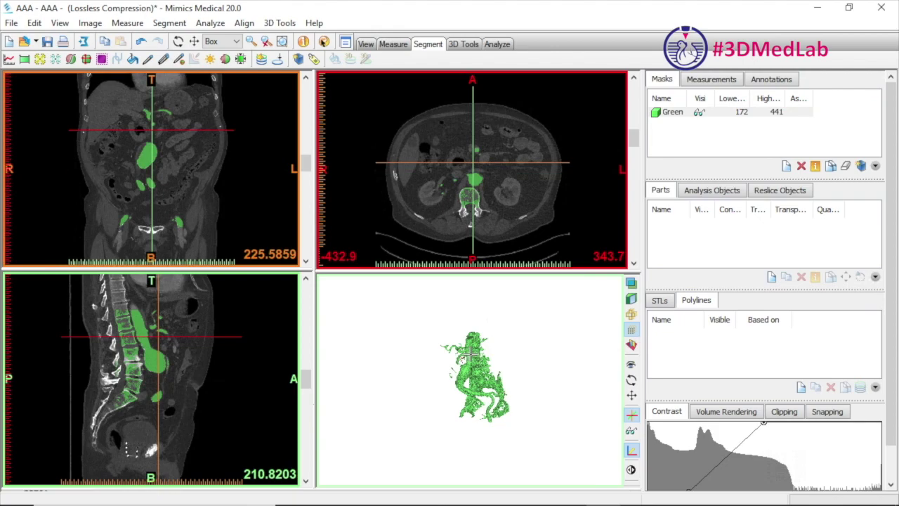
Step: Examine the cropped mask in 3D and check in the axial slices how the aorta lies against the vertebrae
{"action": "left_click_drag", "start_coordinate": [470, 355], "coordinate": [471, 336]}
{"action": "left_click_drag", "start_coordinate": [474, 396], "coordinate": [401, 382]}
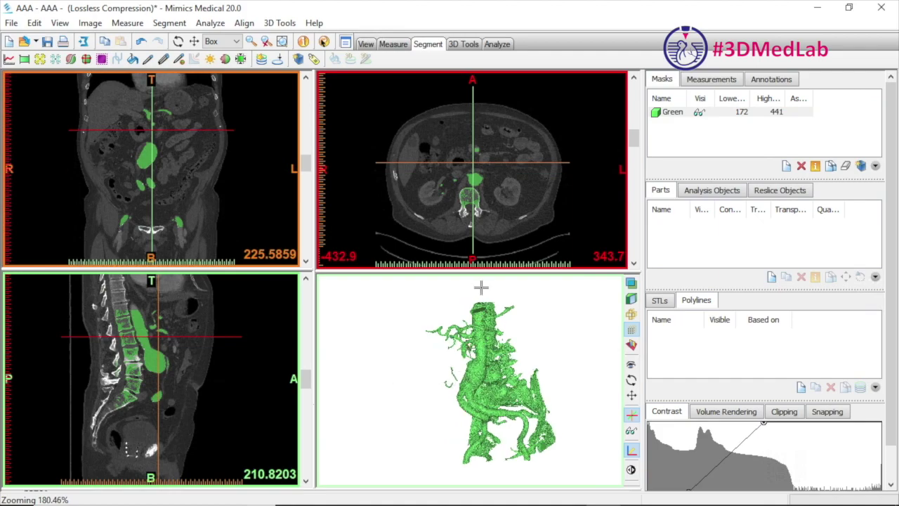
{"action": "left_click_drag", "start_coordinate": [636, 141], "coordinate": [635, 147]}
{"action": "right_click_drag", "start_coordinate": [470, 194], "coordinate": [472, 170]}
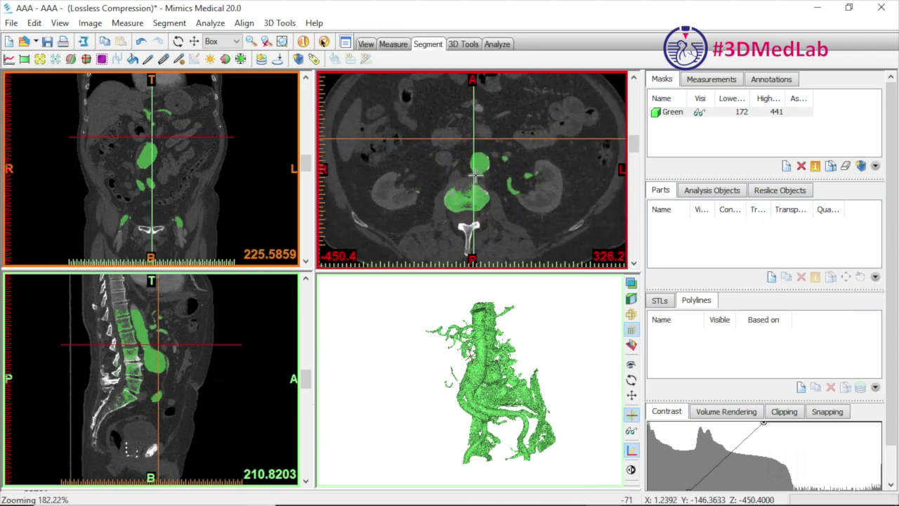
{"action": "scroll", "coordinate": [636, 149], "scroll_direction": "down", "scroll_amount": 6}
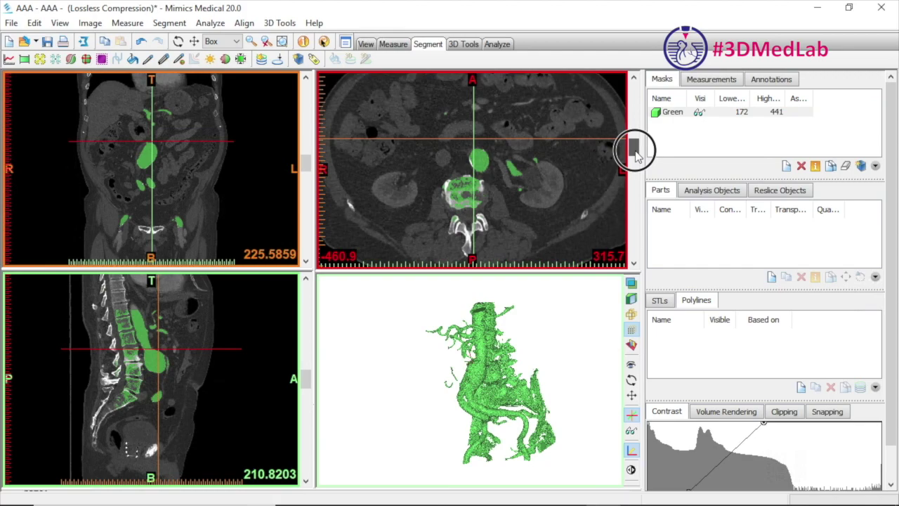
{"action": "scroll", "coordinate": [636, 149], "scroll_direction": "down", "scroll_amount": 9}
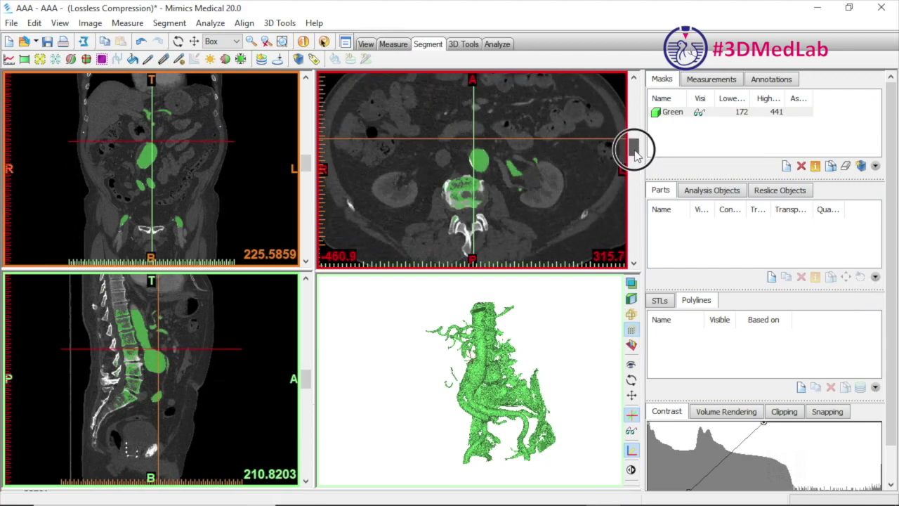
Step: Start a Multiple Slice Edit with the lasso in select and remove mode, and outline the vertebral body behind the aneurysm at axial slice -516.2
{"action": "right_click_drag", "start_coordinate": [488, 357], "coordinate": [460, 362]}
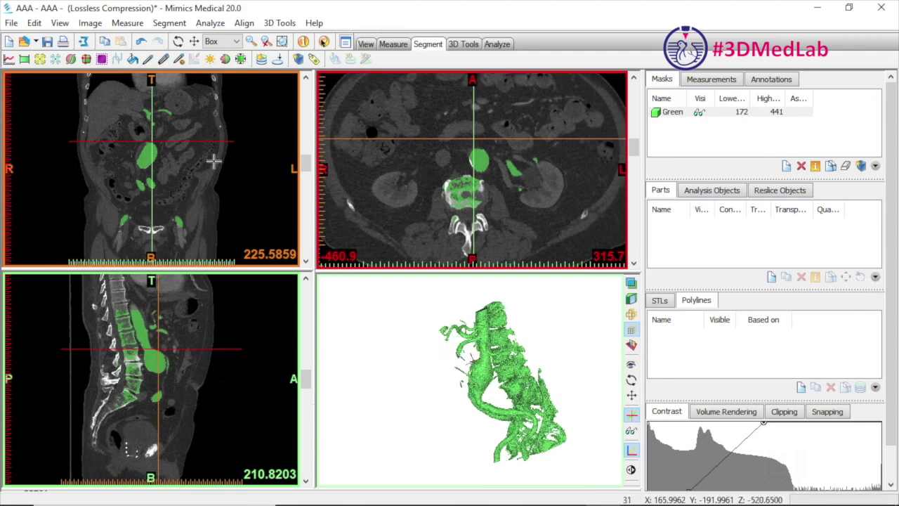
{"action": "left_click", "coordinate": [163, 60]}
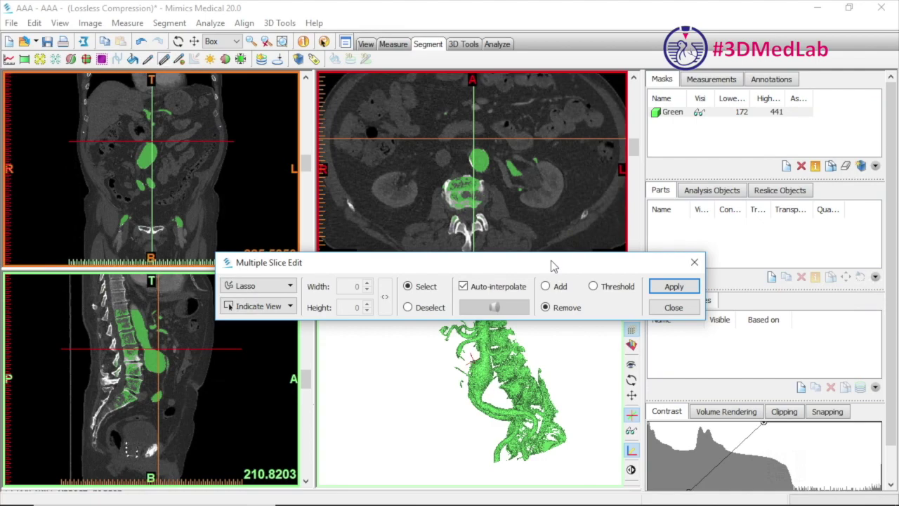
{"action": "left_click_drag", "start_coordinate": [551, 264], "coordinate": [688, 424]}
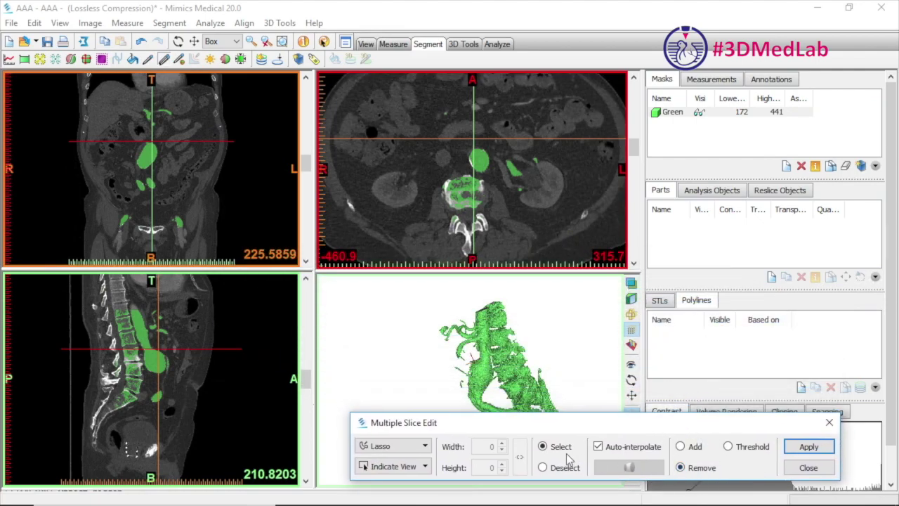
{"action": "left_click", "coordinate": [425, 446]}
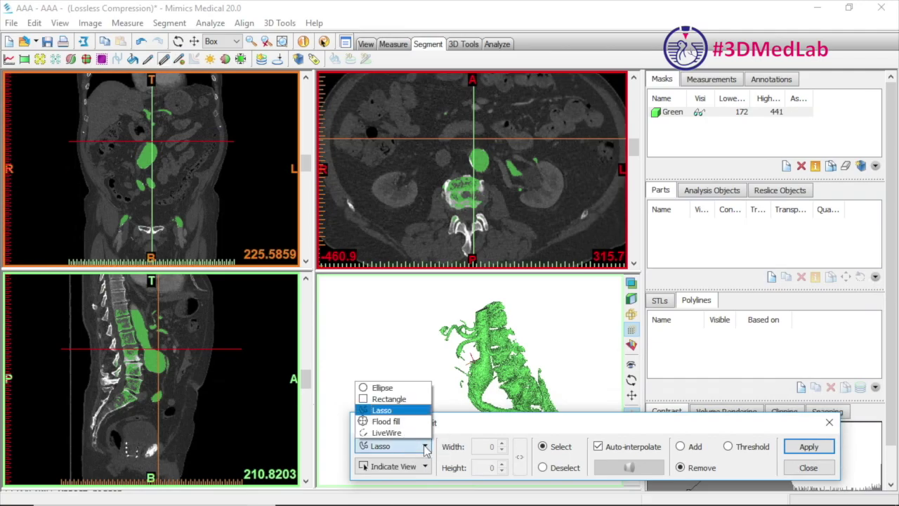
{"action": "left_click", "coordinate": [425, 446]}
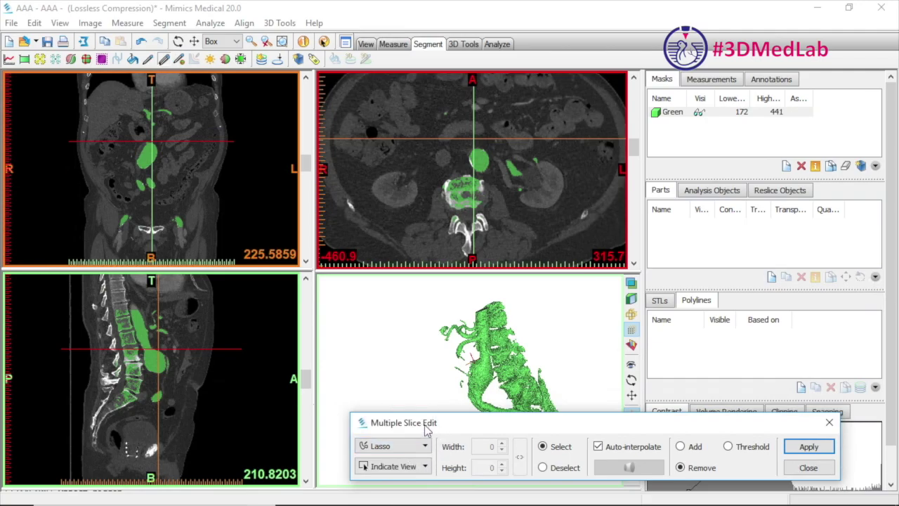
{"action": "left_click_drag", "start_coordinate": [634, 147], "coordinate": [639, 175]}
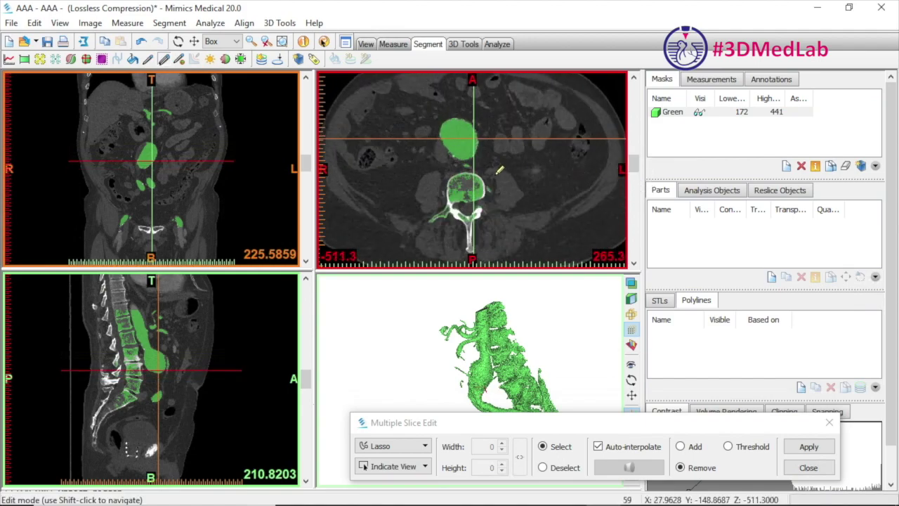
{"action": "left_click_drag", "start_coordinate": [636, 171], "coordinate": [636, 171]}
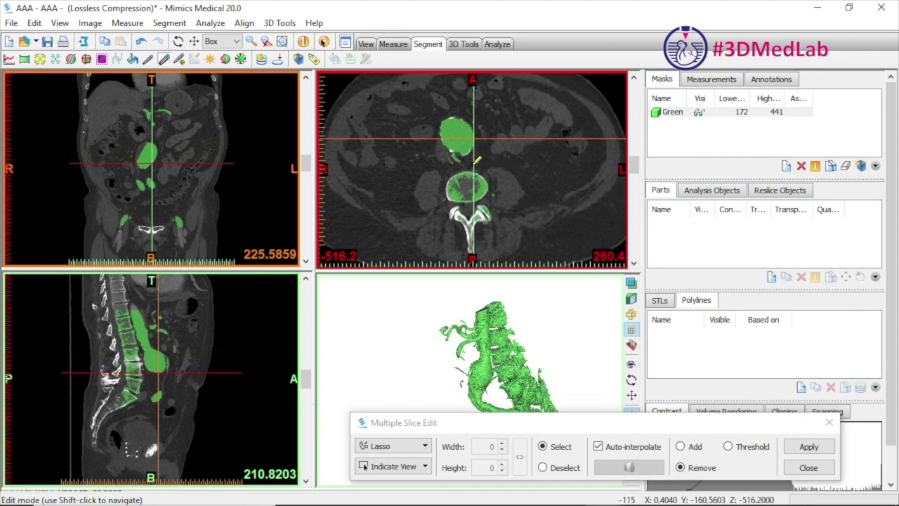
{"action": "mouse_move", "coordinate": [471, 168]}
{"action": "left_mouse_down"}
{"action": "mouse_move", "coordinate": [453, 169]}
{"action": "mouse_move", "coordinate": [441, 184]}
{"action": "mouse_move", "coordinate": [442, 200]}
{"action": "mouse_move", "coordinate": [455, 212]}
{"action": "mouse_move", "coordinate": [498, 203]}
{"action": "mouse_move", "coordinate": [506, 186]}
{"action": "mouse_move", "coordinate": [492, 171]}
{"action": "left_mouse_up"}
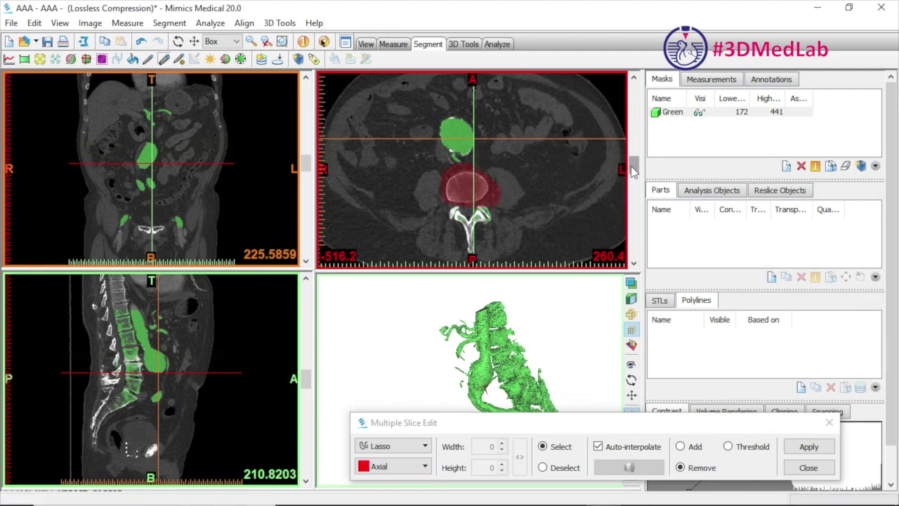
Step: Outline the vertebral body at axial slices -509.2 and -498.7, with auto-interpolation filling the slices between
{"action": "left_click_drag", "start_coordinate": [633, 168], "coordinate": [634, 168]}
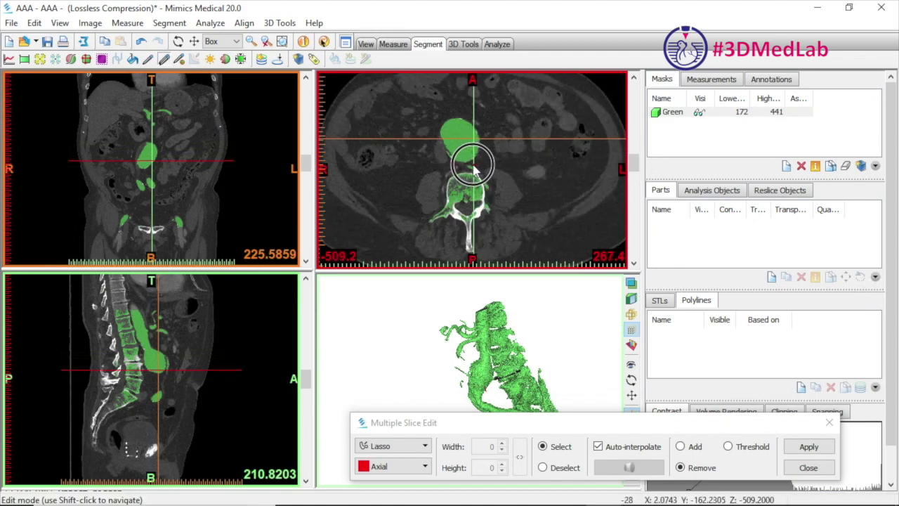
{"action": "mouse_move", "coordinate": [465, 170]}
{"action": "left_mouse_down"}
{"action": "mouse_move", "coordinate": [444, 185]}
{"action": "mouse_move", "coordinate": [447, 198]}
{"action": "mouse_move", "coordinate": [493, 195]}
{"action": "mouse_move", "coordinate": [474, 191]}
{"action": "mouse_move", "coordinate": [467, 173]}
{"action": "left_mouse_up"}
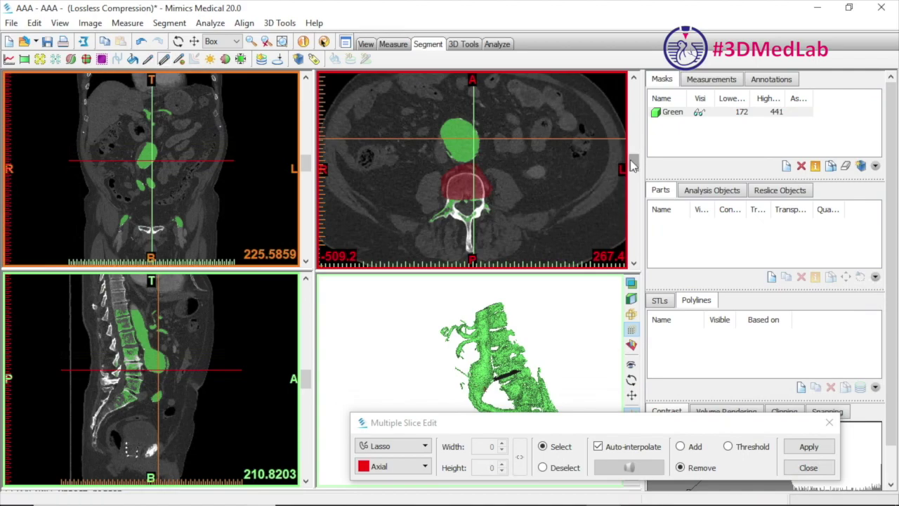
{"action": "left_click_drag", "start_coordinate": [632, 165], "coordinate": [634, 161]}
{"action": "mouse_move", "coordinate": [464, 167]}
{"action": "left_mouse_down"}
{"action": "mouse_move", "coordinate": [439, 204]}
{"action": "mouse_move", "coordinate": [448, 210]}
{"action": "mouse_move", "coordinate": [495, 207]}
{"action": "mouse_move", "coordinate": [490, 172]}
{"action": "left_mouse_up"}
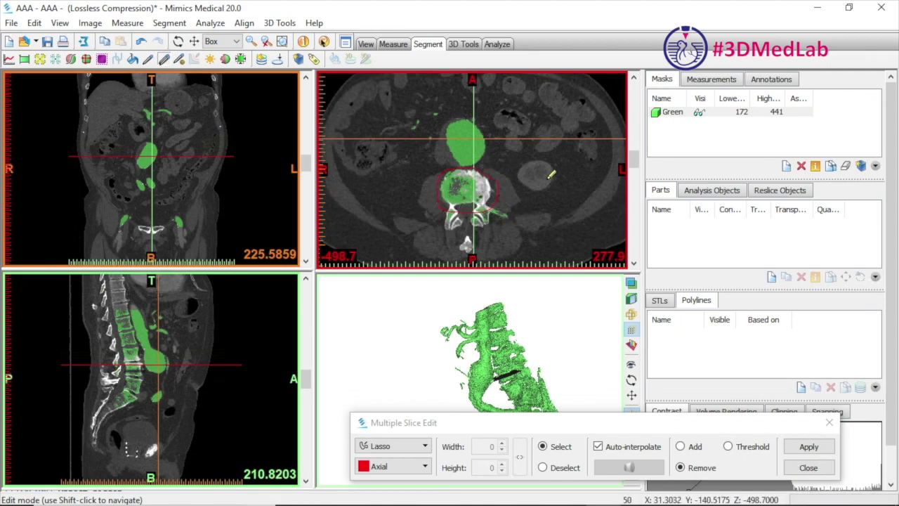
Step: Outline the vertebral body at axial slice -493.8, inspect the interpolated selection in 3D, and apply its removal from the Green mask
{"action": "left_click", "coordinate": [633, 167]}
{"action": "left_click", "coordinate": [633, 167]}
{"action": "left_click", "coordinate": [633, 168]}
{"action": "left_click", "coordinate": [633, 167]}
{"action": "scroll", "coordinate": [634, 159], "scroll_direction": "up", "scroll_amount": 5}
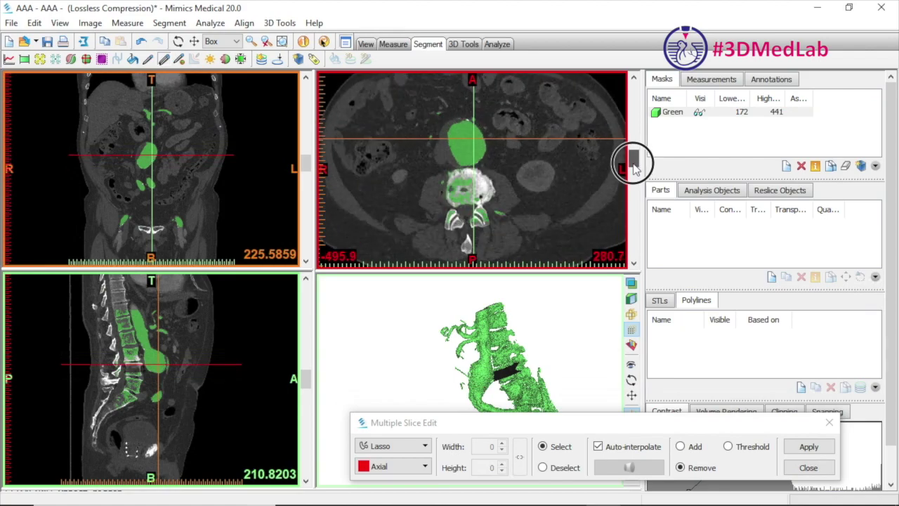
{"action": "mouse_move", "coordinate": [492, 163]}
{"action": "left_mouse_down"}
{"action": "mouse_move", "coordinate": [512, 177]}
{"action": "mouse_move", "coordinate": [457, 176]}
{"action": "mouse_move", "coordinate": [488, 163]}
{"action": "left_mouse_up"}
{"action": "scroll", "coordinate": [489, 337], "scroll_direction": "up", "scroll_amount": 5}
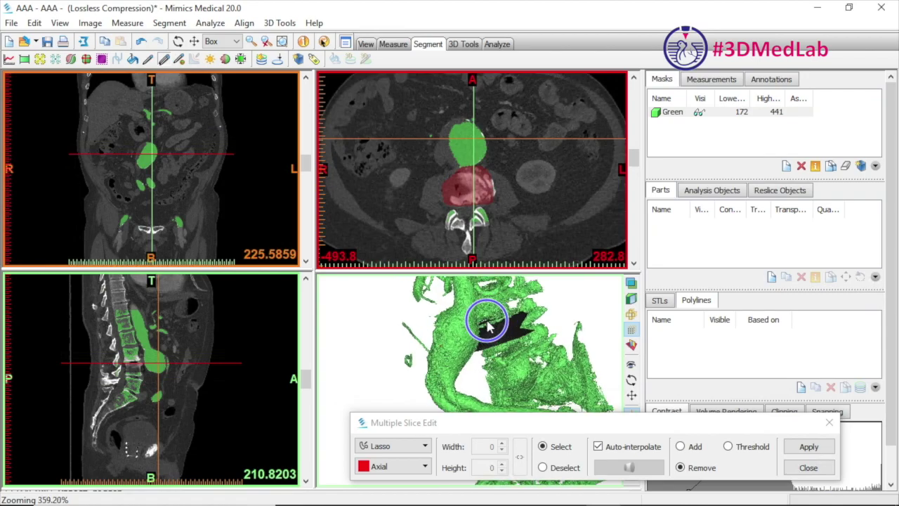
{"action": "left_click_drag", "start_coordinate": [638, 164], "coordinate": [637, 159]}
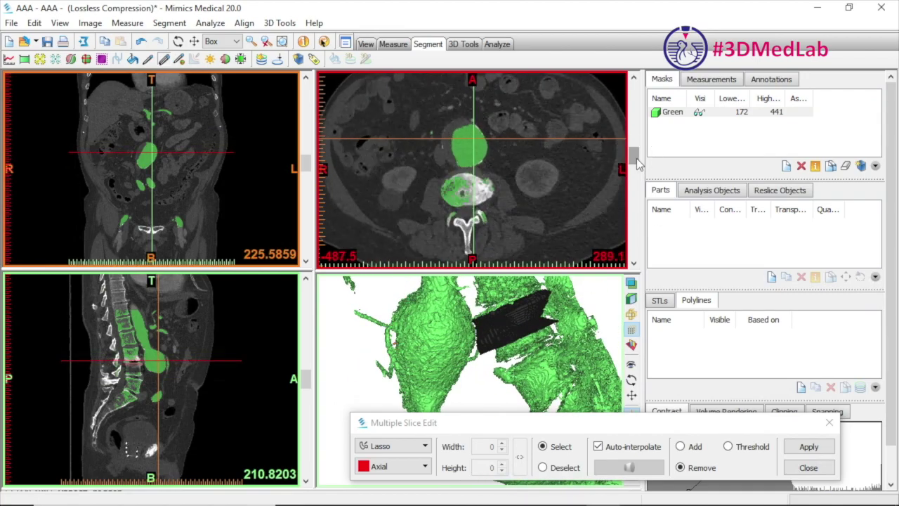
{"action": "left_click", "coordinate": [808, 446]}
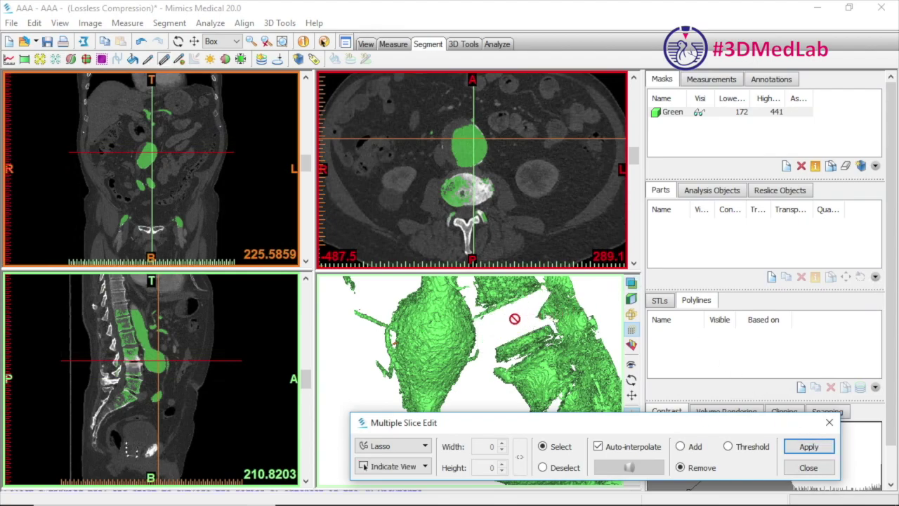
Step: Region-grow the aorta from the Green mask into a new mask with 6-connectivity, multiple layers and the original mask kept
{"action": "left_click", "coordinate": [40, 59]}
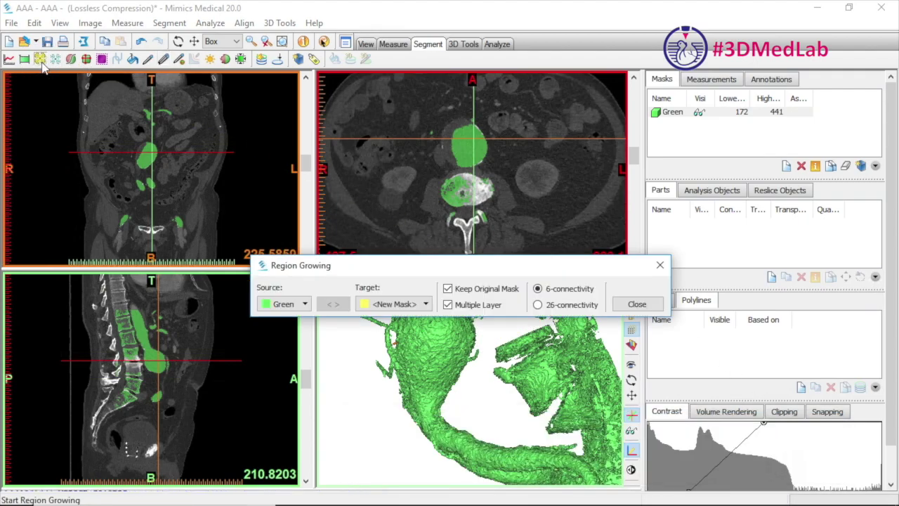
{"action": "left_click", "coordinate": [465, 149]}
{"action": "left_click_drag", "start_coordinate": [480, 267], "coordinate": [481, 202]}
{"action": "right_click_drag", "start_coordinate": [482, 330], "coordinate": [555, 313]}
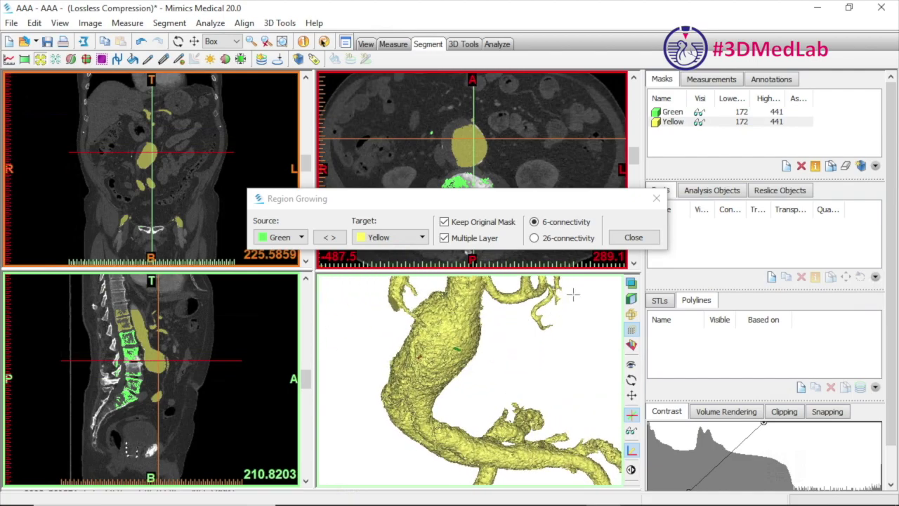
{"action": "left_click", "coordinate": [632, 239]}
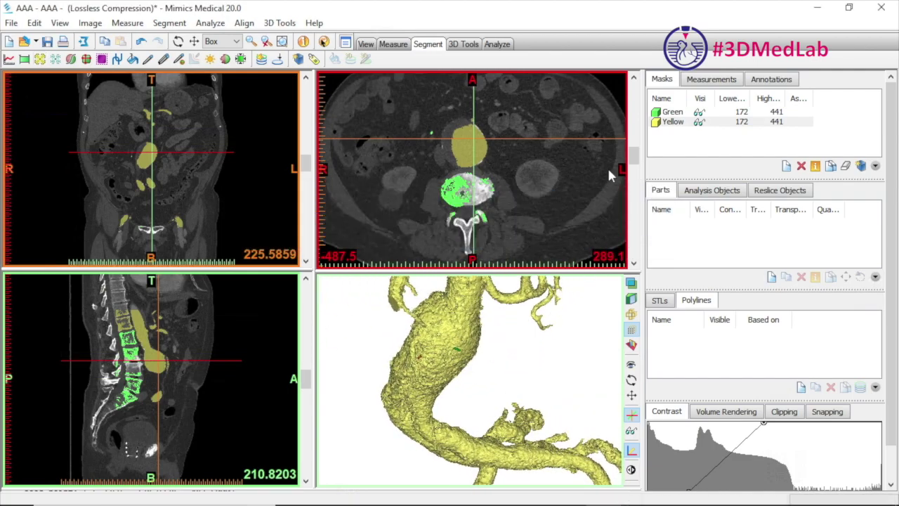
Step: Compare the Green and Yellow masks in the axial slices by hiding the Green mask and then making it active
{"action": "mouse_move", "coordinate": [634, 153]}
{"action": "left_mouse_down"}
{"action": "mouse_move", "coordinate": [637, 143]}
{"action": "mouse_move", "coordinate": [635, 168]}
{"action": "left_mouse_up"}
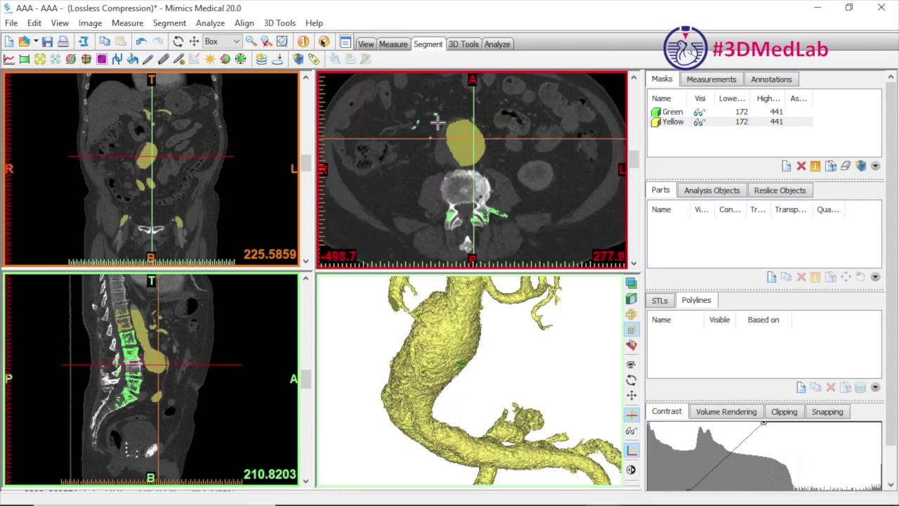
{"action": "left_click", "coordinate": [699, 113]}
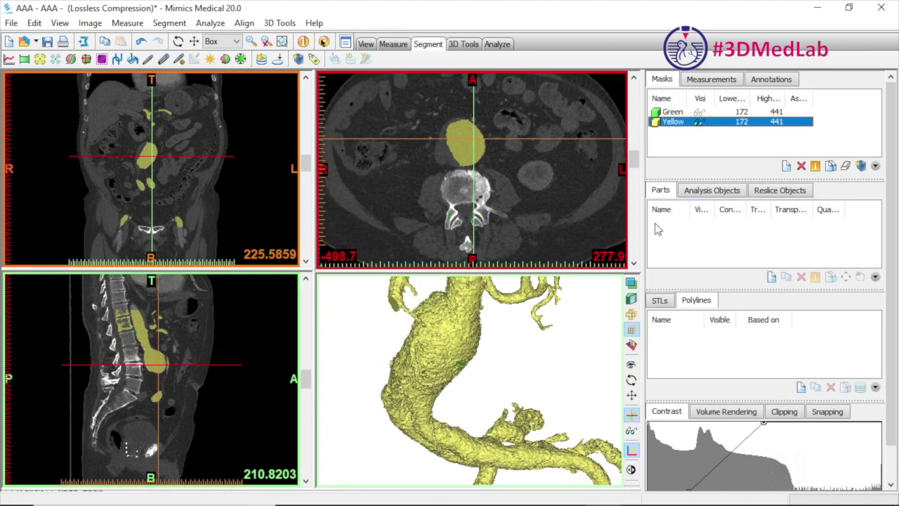
{"action": "left_click", "coordinate": [672, 112]}
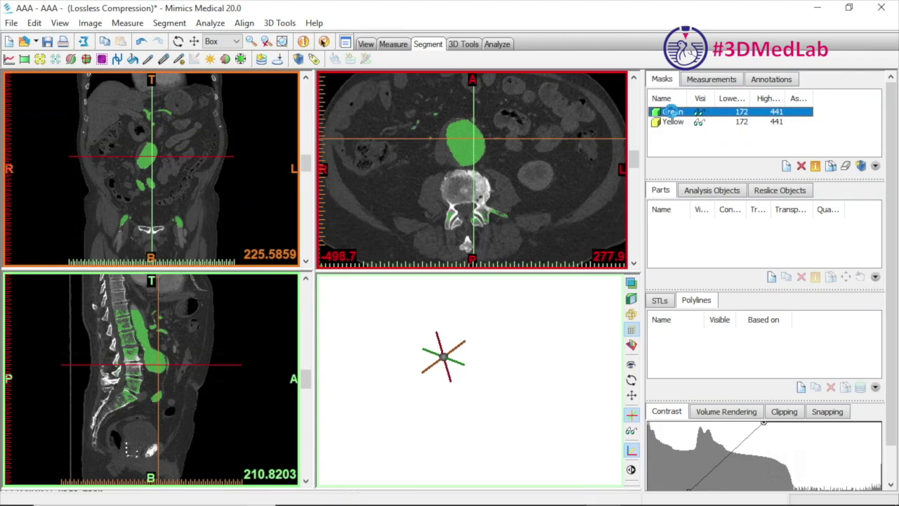
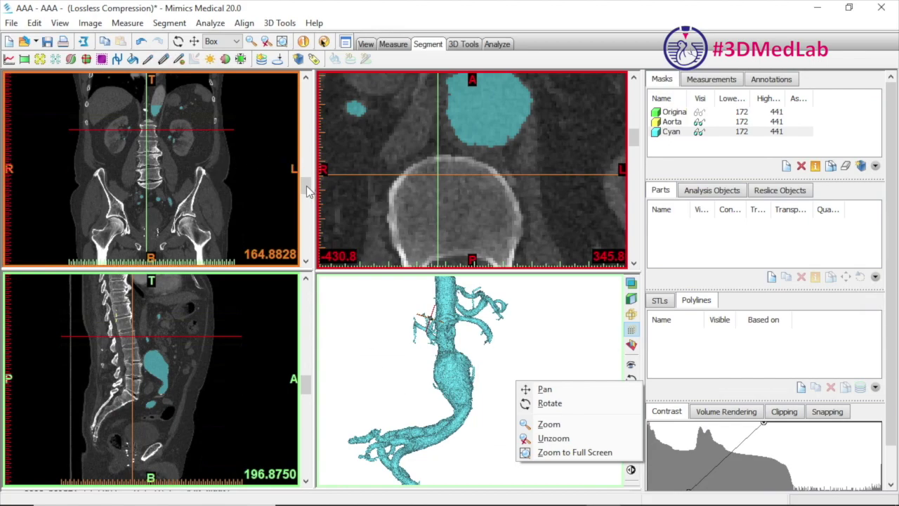
Step: Erase small branch vessels from the Cyan mask with the Edit Masks lasso in the coronal and sagittal views
{"action": "left_click", "coordinate": [360, 309]}
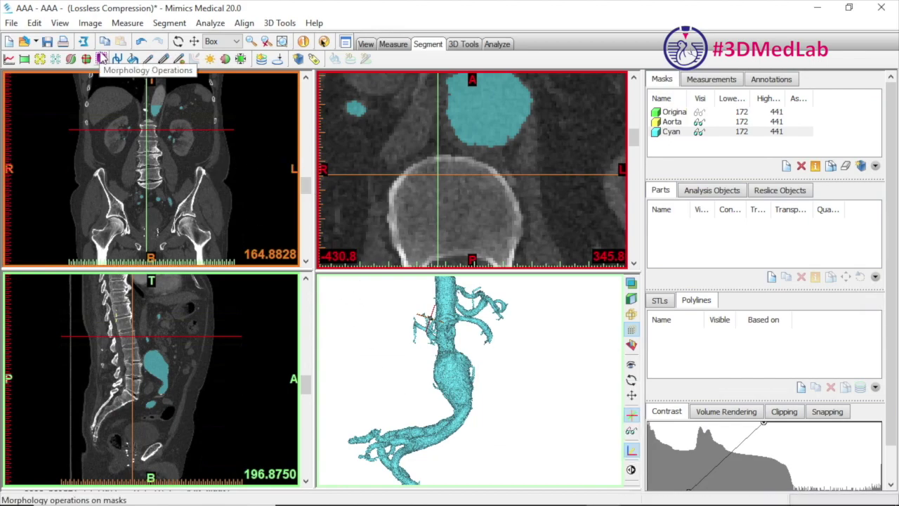
{"action": "left_click", "coordinate": [148, 59]}
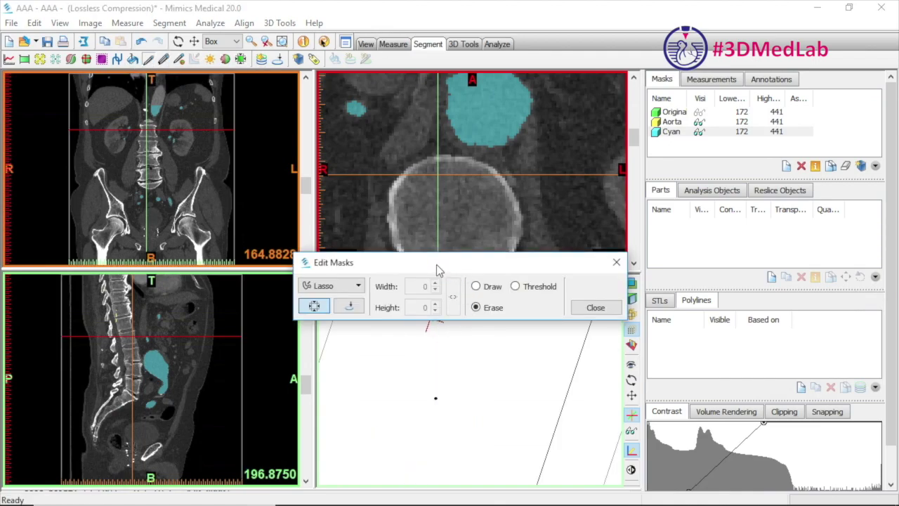
{"action": "left_click_drag", "start_coordinate": [437, 271], "coordinate": [462, 312]}
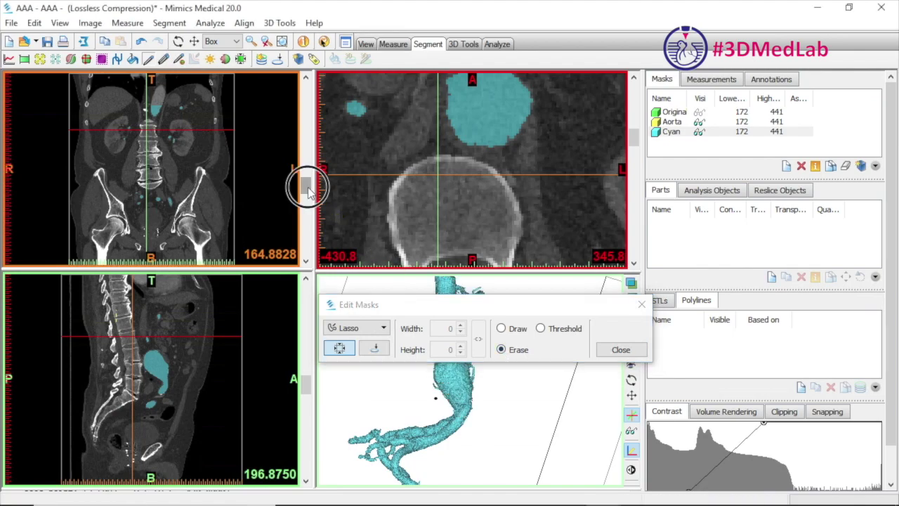
{"action": "left_click_drag", "start_coordinate": [308, 189], "coordinate": [307, 165]}
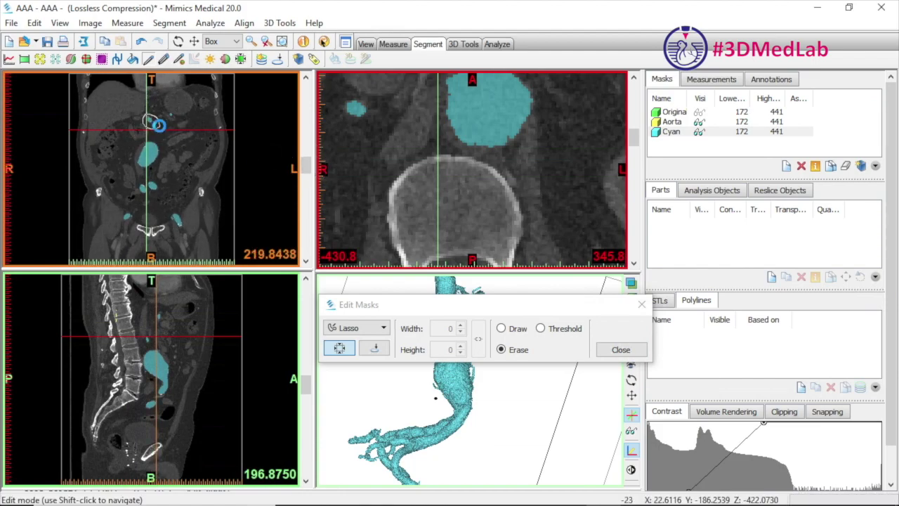
{"action": "left_click_drag", "start_coordinate": [306, 171], "coordinate": [306, 187]}
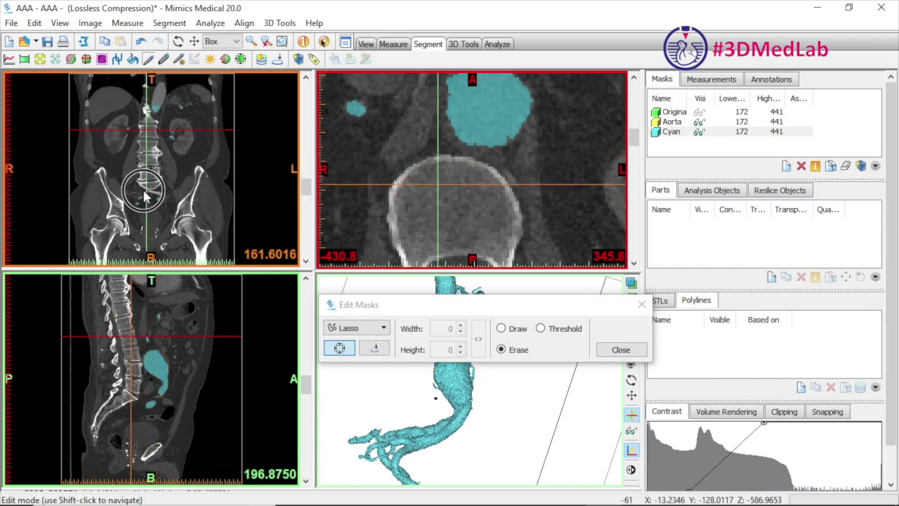
{"action": "left_click_drag", "start_coordinate": [306, 378], "coordinate": [308, 405]}
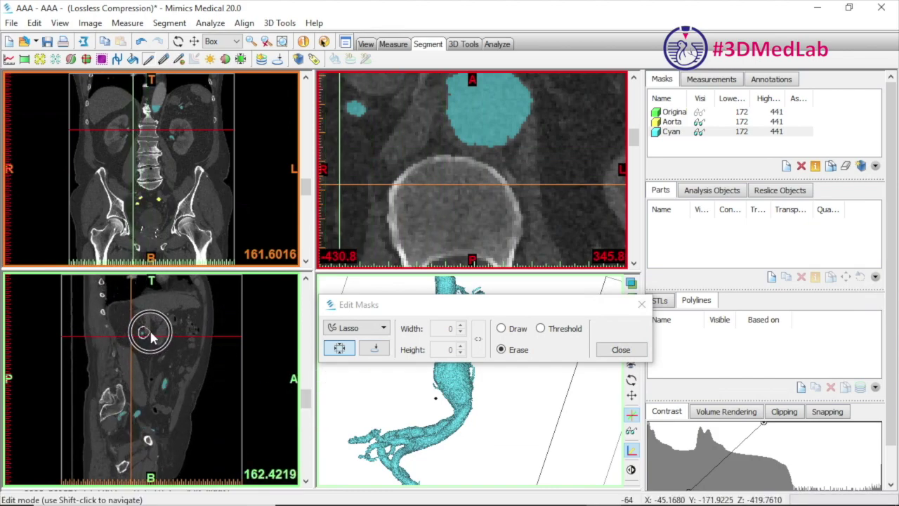
{"action": "left_click", "coordinate": [620, 350]}
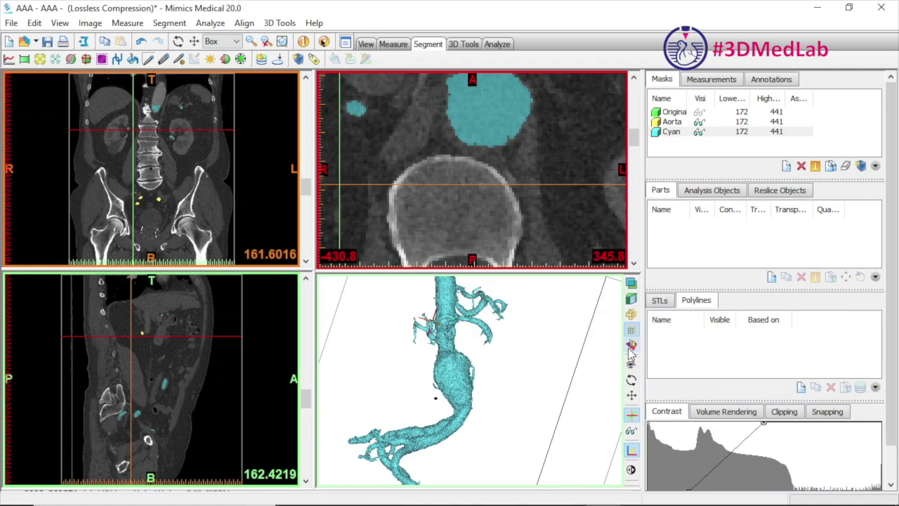
Step: Try region growing from the aorta in the Cyan mask into a new mask, inspect it in 3D, and undo the operation
{"action": "left_click", "coordinate": [40, 60]}
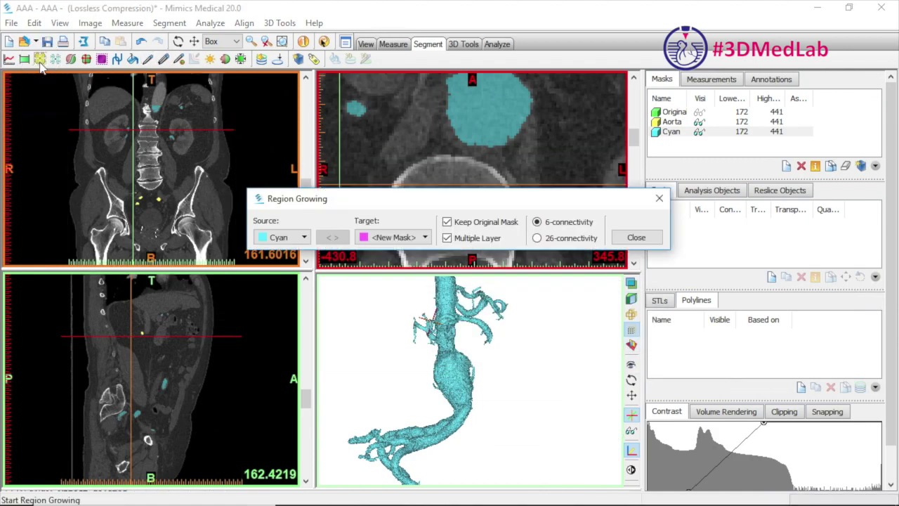
{"action": "left_click", "coordinate": [493, 103]}
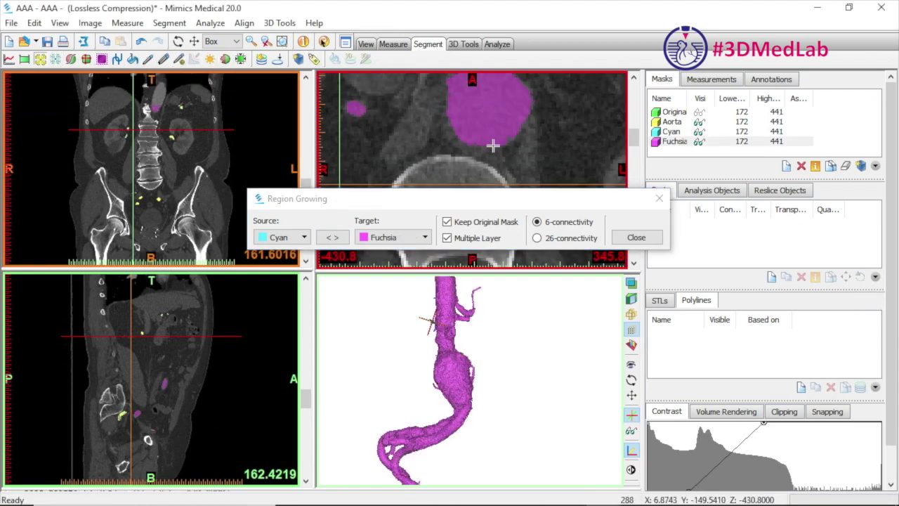
{"action": "mouse_move", "coordinate": [434, 379]}
{"action": "right_mouse_down"}
{"action": "mouse_move", "coordinate": [584, 380]}
{"action": "mouse_move", "coordinate": [335, 384]}
{"action": "mouse_move", "coordinate": [441, 381]}
{"action": "right_mouse_up"}
{"action": "right_click_drag", "start_coordinate": [531, 379], "coordinate": [471, 383]}
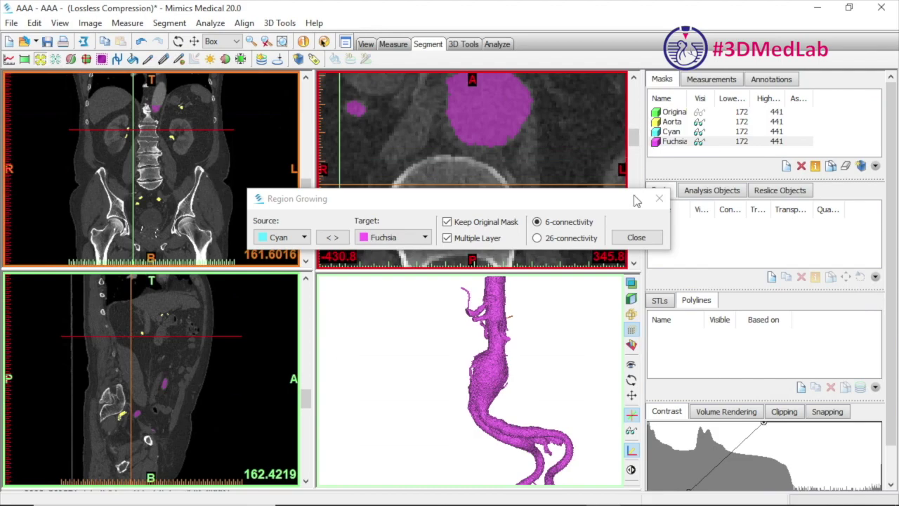
{"action": "left_click", "coordinate": [643, 238]}
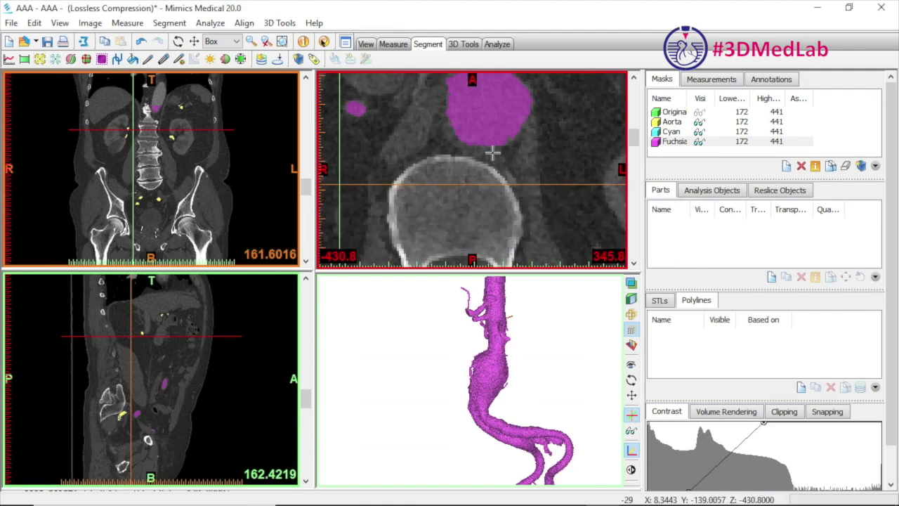
{"action": "key", "text": "ctrl+z"}
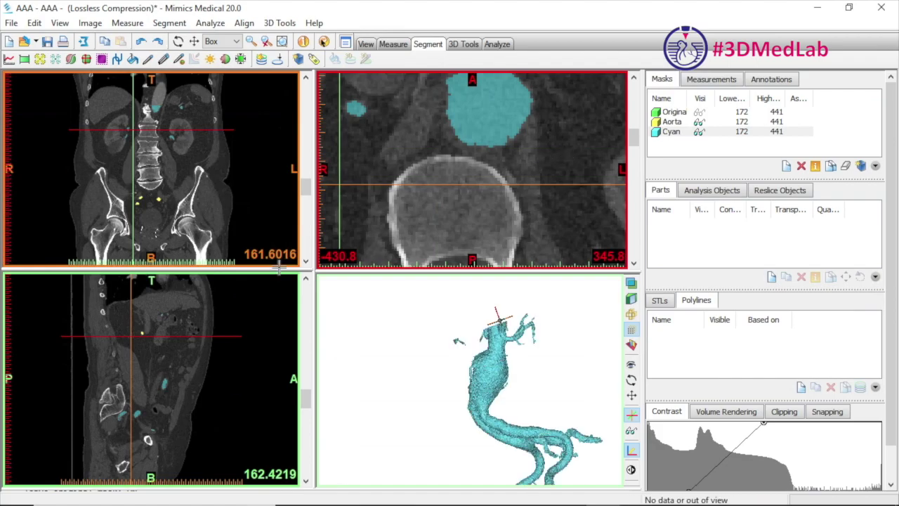
Step: Erase remaining side branches from the Cyan mask with Edit Masks and region-grow the aorta into a new mask
{"action": "mouse_move", "coordinate": [458, 131]}
{"action": "left_mouse_down"}
{"action": "mouse_move", "coordinate": [634, 124]}
{"action": "mouse_move", "coordinate": [306, 170]}
{"action": "left_mouse_up"}
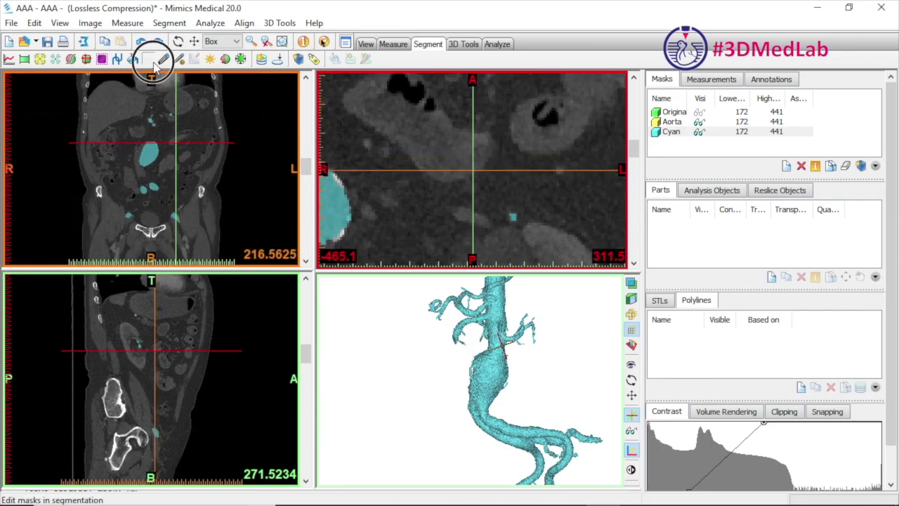
{"action": "left_click", "coordinate": [149, 58]}
{"action": "left_click", "coordinate": [206, 161]}
{"action": "right_click_drag", "start_coordinate": [532, 357], "coordinate": [491, 418]}
{"action": "left_click", "coordinate": [636, 236]}
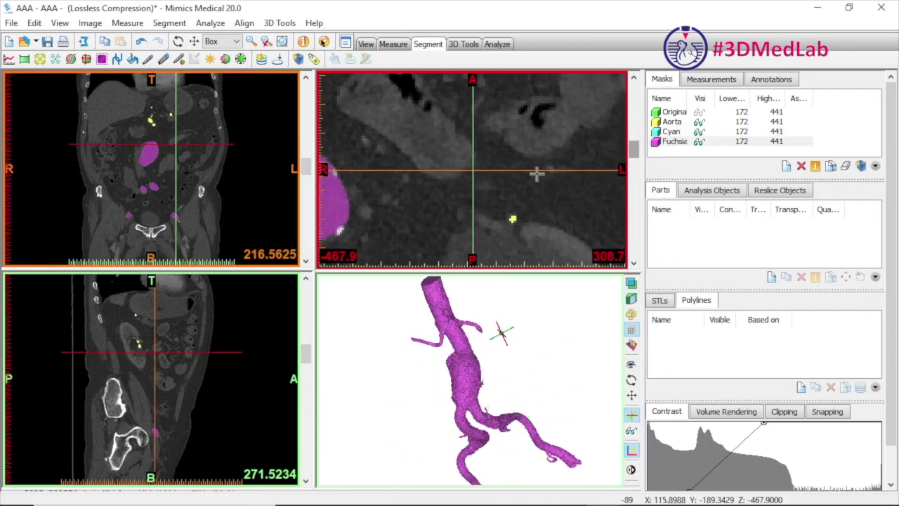
Step: Region-grow the aorta from the Orange mask into a new mask with 6-connectivity, multiple layers and the original kept, and hide the other masks
{"action": "left_click_drag", "start_coordinate": [634, 151], "coordinate": [632, 187]}
{"action": "left_click_drag", "start_coordinate": [635, 143], "coordinate": [634, 174]}
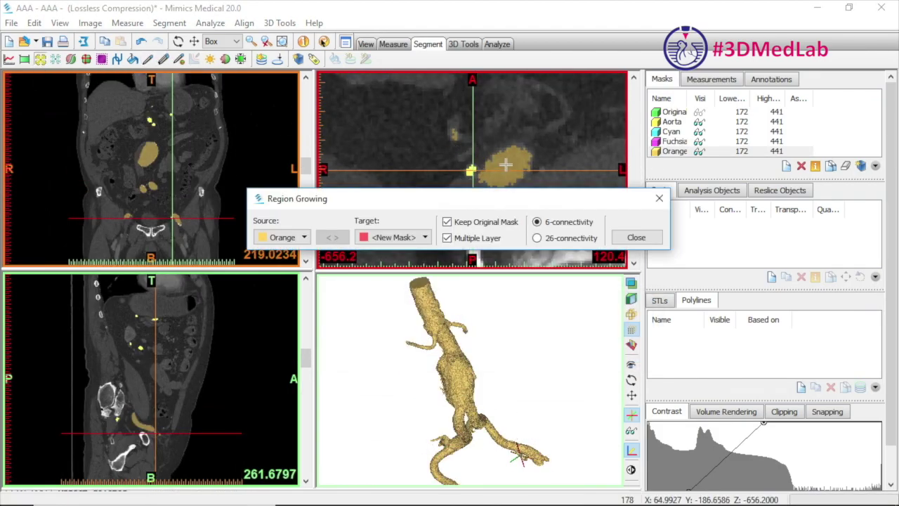
{"action": "left_click", "coordinate": [506, 164]}
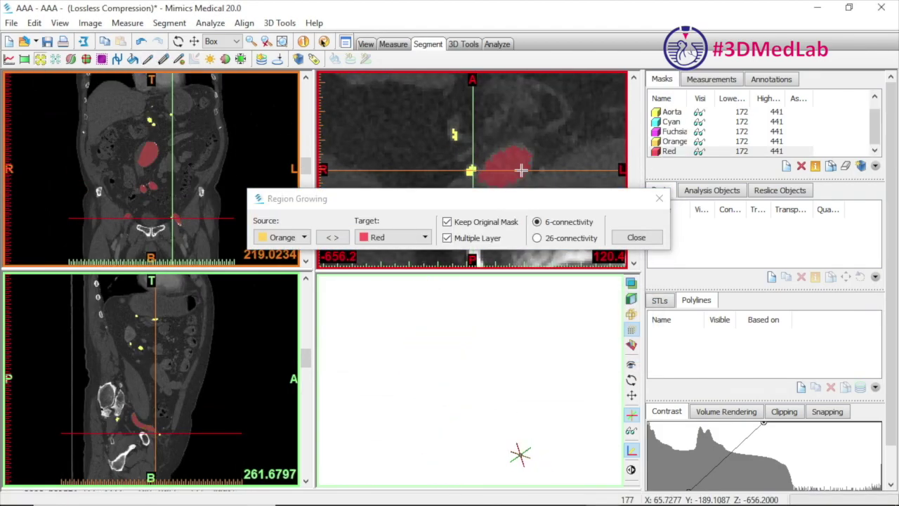
{"action": "left_click", "coordinate": [635, 238]}
{"action": "right_click_drag", "start_coordinate": [506, 377], "coordinate": [441, 377]}
{"action": "left_click", "coordinate": [699, 112]}
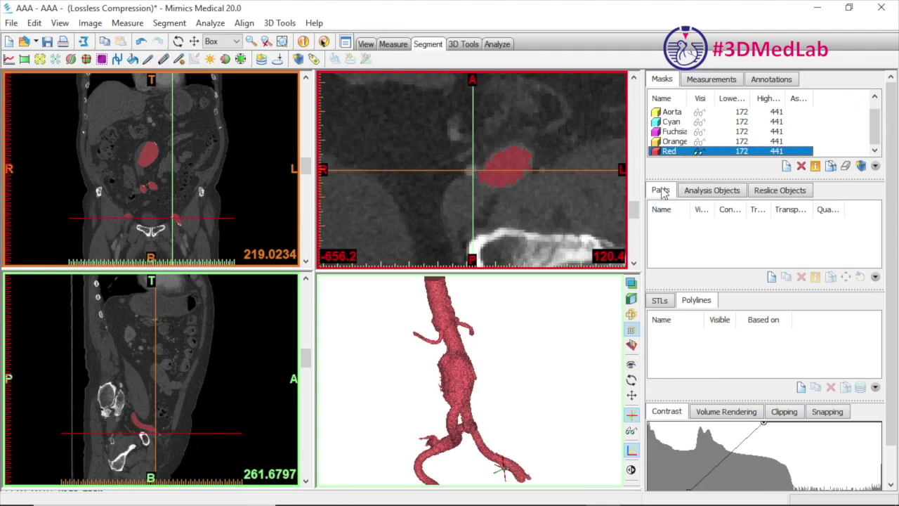
Step: Calculate a 3D part from the Red mask at Optimal quality and inspect it in the 3D view
{"action": "right_click", "coordinate": [685, 154]}
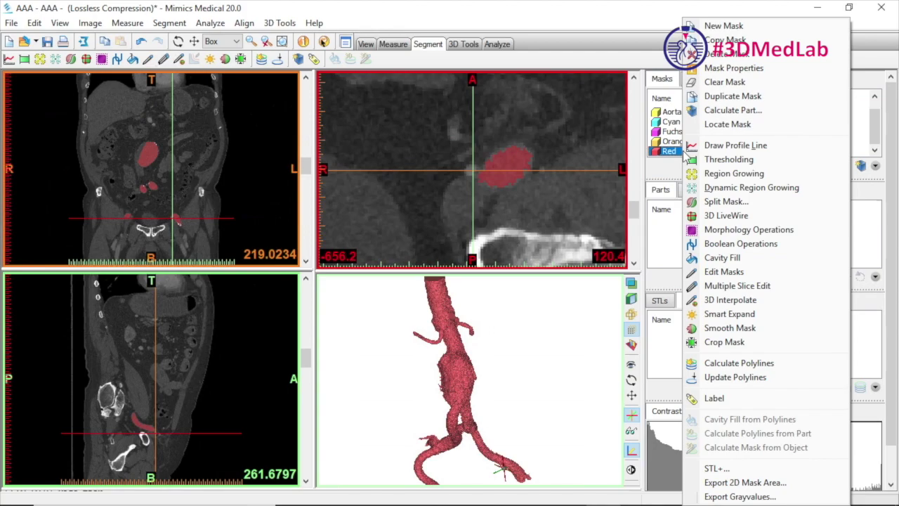
{"action": "left_click", "coordinate": [727, 107]}
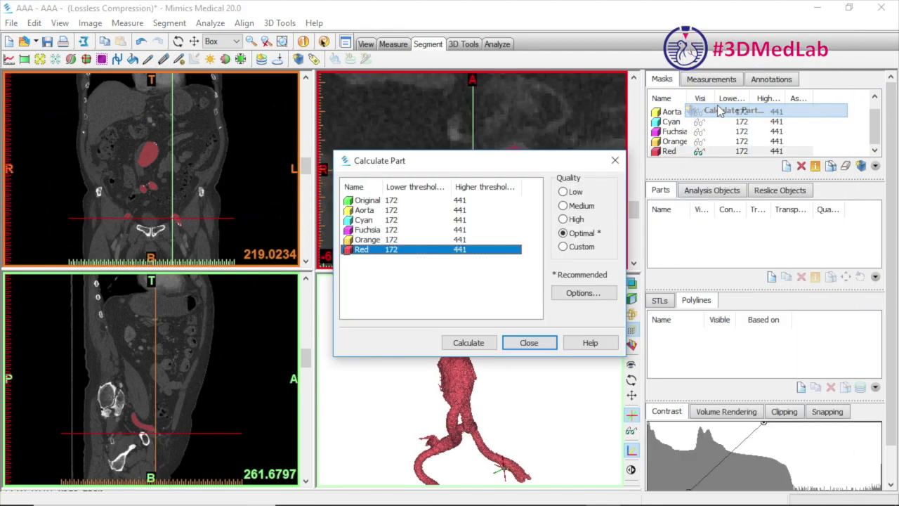
{"action": "left_click", "coordinate": [468, 343]}
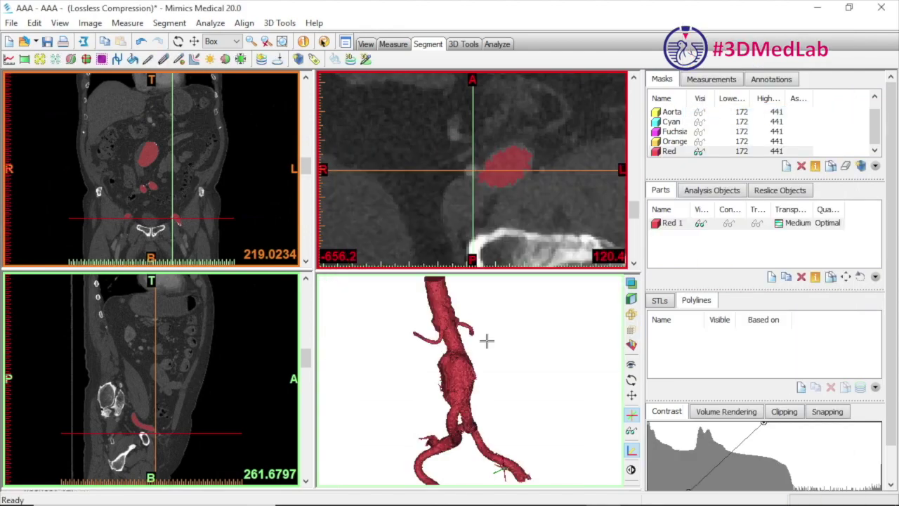
{"action": "left_click", "coordinate": [701, 225]}
{"action": "right_click_drag", "start_coordinate": [438, 361], "coordinate": [592, 379]}
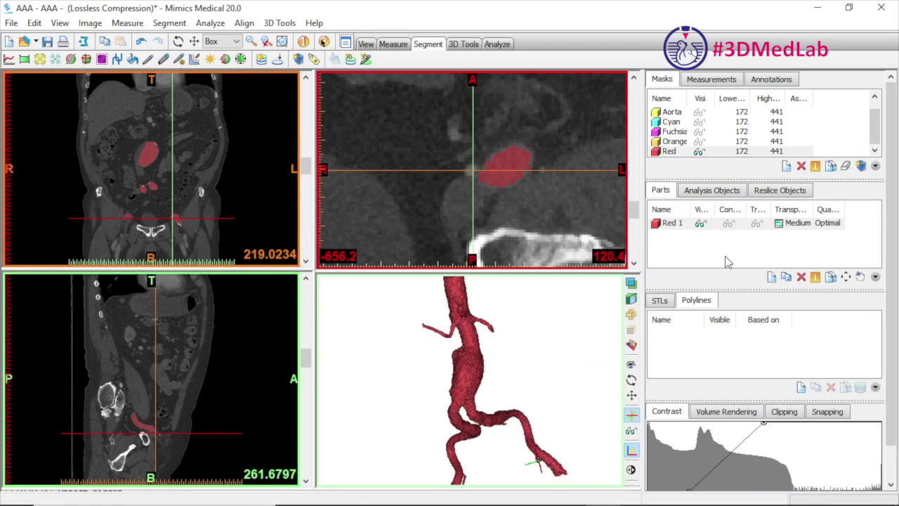
Step: Show the contours of the Red 1 part and compare them with the Red mask in the axial slices
{"action": "left_click", "coordinate": [730, 231]}
{"action": "scroll", "coordinate": [626, 201], "scroll_direction": "up", "scroll_amount": 5}
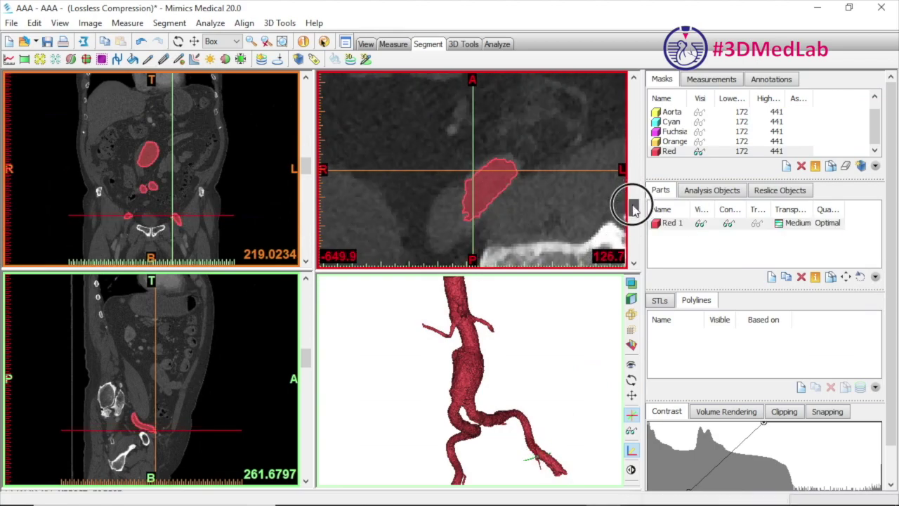
{"action": "right_click_drag", "start_coordinate": [519, 154], "coordinate": [517, 176]}
{"action": "mouse_move", "coordinate": [635, 207]}
{"action": "left_mouse_down"}
{"action": "mouse_move", "coordinate": [635, 169]}
{"action": "mouse_move", "coordinate": [634, 191]}
{"action": "left_mouse_up"}
{"action": "left_click", "coordinate": [700, 223]}
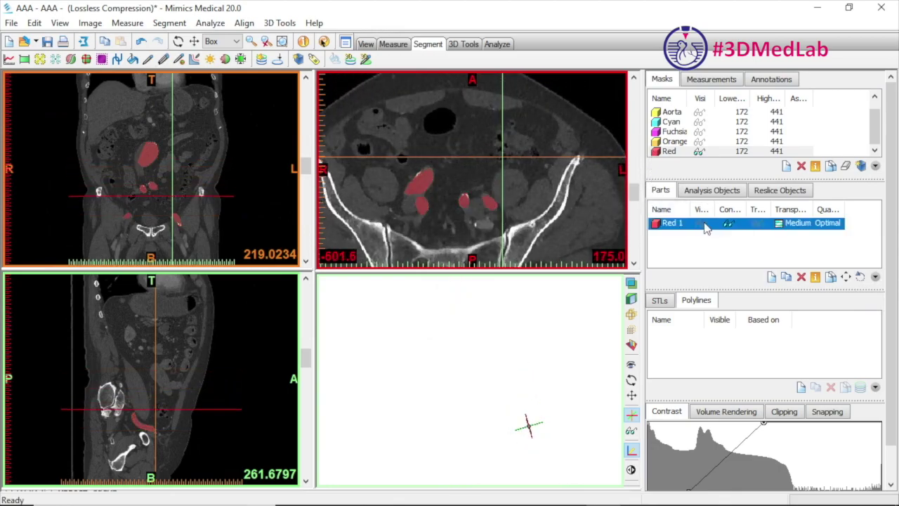
{"action": "left_click", "coordinate": [700, 224]}
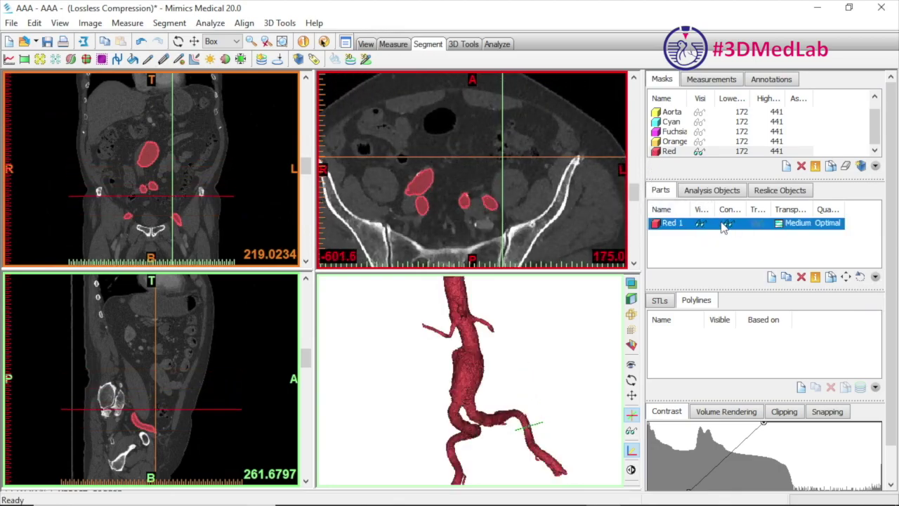
Step: Hide the Red mask and check the part's contours in the axial slices and its surface in 3D
{"action": "left_click", "coordinate": [700, 153]}
{"action": "left_click", "coordinate": [734, 225]}
{"action": "mouse_move", "coordinate": [634, 191]}
{"action": "left_mouse_down"}
{"action": "mouse_move", "coordinate": [636, 222]}
{"action": "mouse_move", "coordinate": [644, 144]}
{"action": "mouse_move", "coordinate": [642, 169]}
{"action": "left_mouse_up"}
{"action": "scroll", "coordinate": [469, 379], "scroll_direction": "up", "scroll_amount": 6}
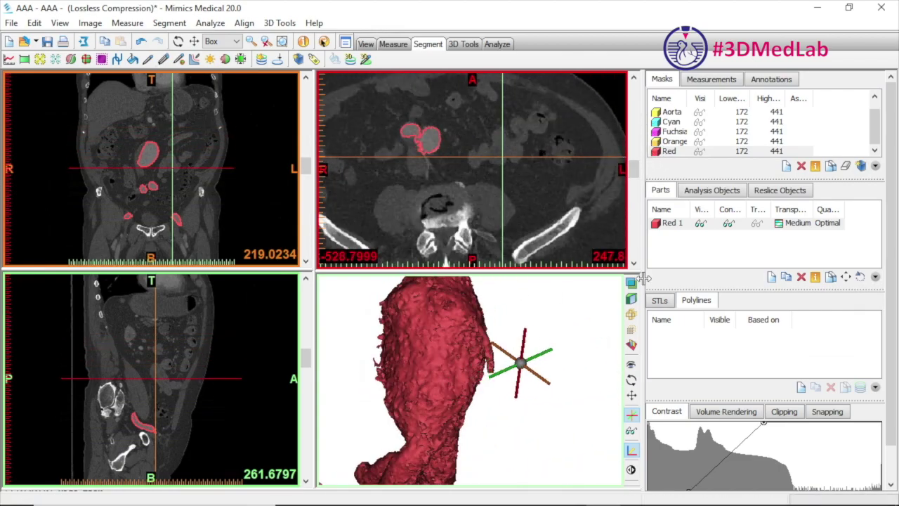
Step: Wrap the Red 1 part with 1.40625 mm smallest detail and 0.703125 mm gap closing distance, keeping the original
{"action": "right_click", "coordinate": [746, 224]}
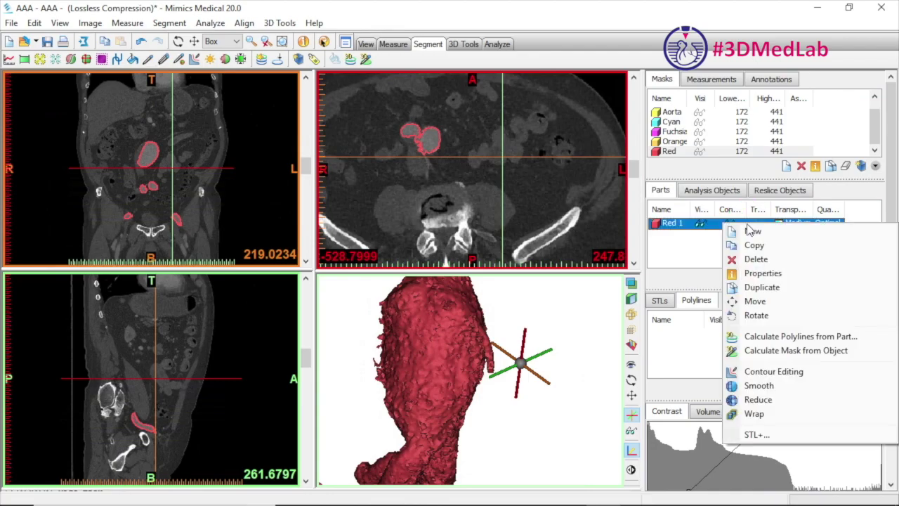
{"action": "left_click", "coordinate": [754, 414]}
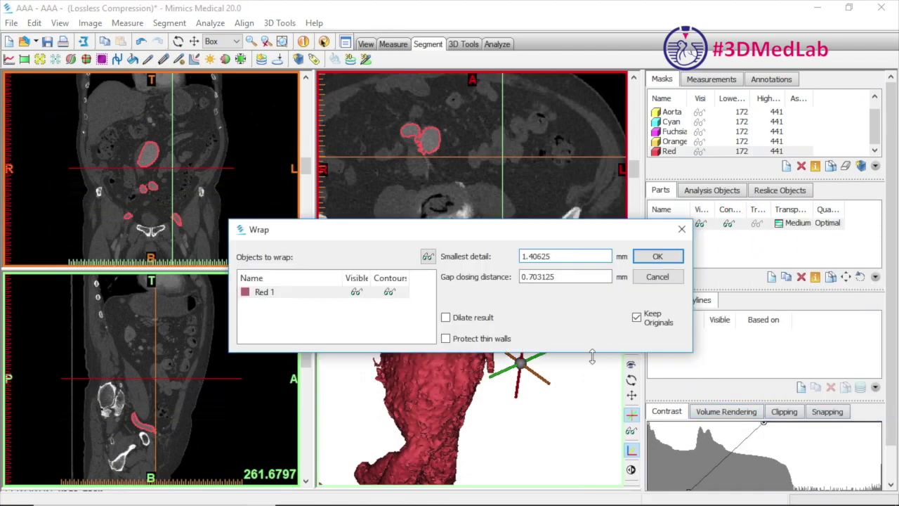
{"action": "left_click", "coordinate": [317, 295]}
{"action": "left_click", "coordinate": [657, 257]}
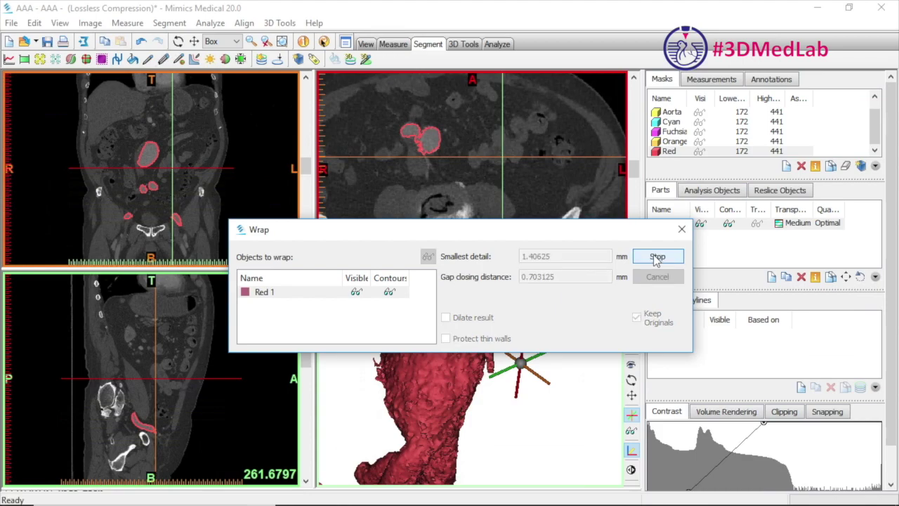
{"action": "right_click_drag", "start_coordinate": [470, 368], "coordinate": [356, 399]}
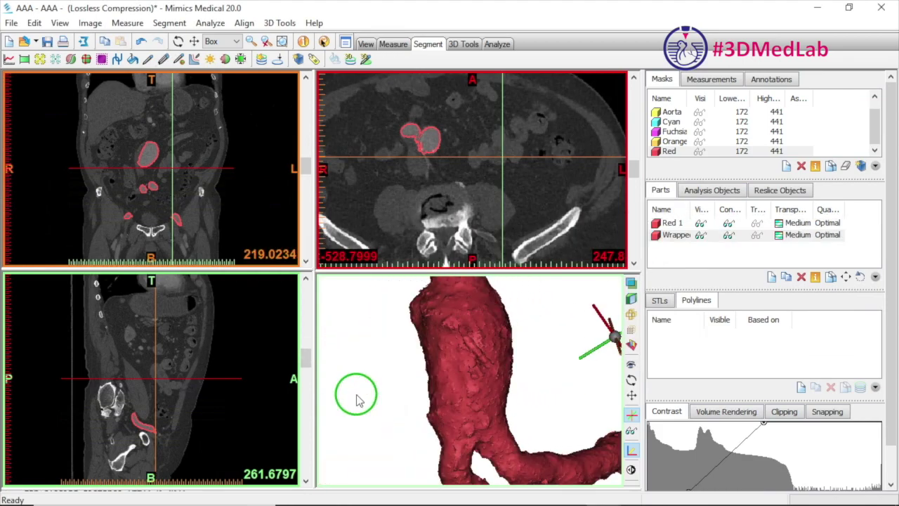
Step: Hide the Red 1 part and examine the wrapped vessel from several sides in an enlarged 3D view
{"action": "left_click", "coordinate": [702, 225]}
{"action": "right_click_drag", "start_coordinate": [443, 366], "coordinate": [577, 358]}
{"action": "scroll", "coordinate": [500, 339], "scroll_direction": "down", "scroll_amount": 5}
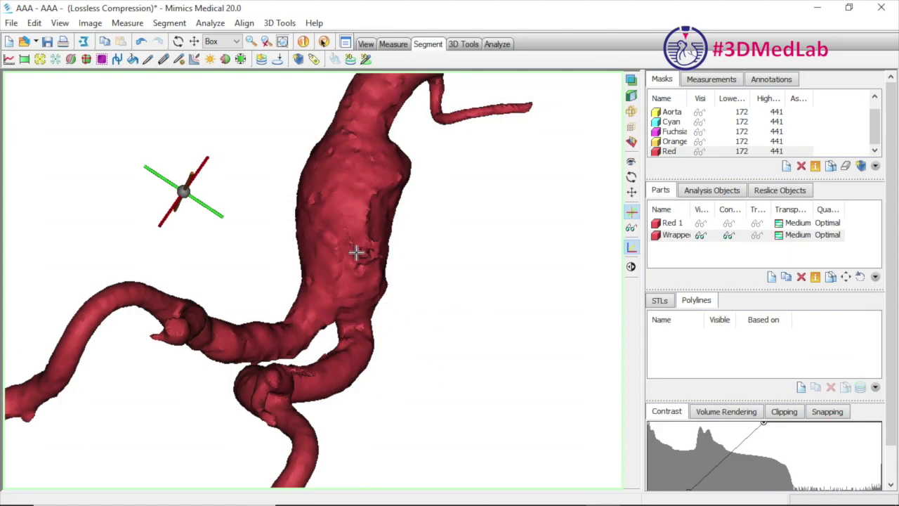
{"action": "scroll", "coordinate": [358, 261], "scroll_direction": "down", "scroll_amount": 3}
{"action": "right_click_drag", "start_coordinate": [265, 350], "coordinate": [297, 422]}
{"action": "right_click_drag", "start_coordinate": [376, 217], "coordinate": [289, 207]}
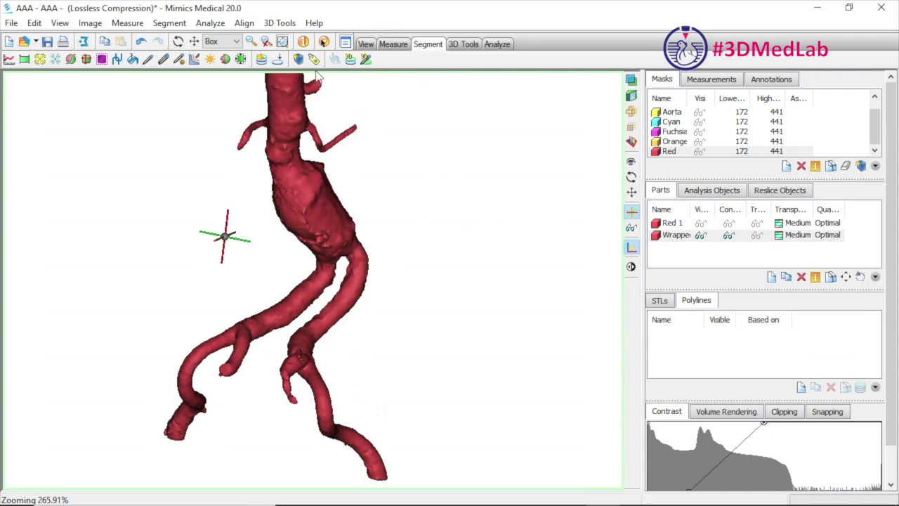
Step: Navigate the slice views to the aneurysm by picking a point on the wrapped part in 3D
{"action": "left_click", "coordinate": [324, 41]}
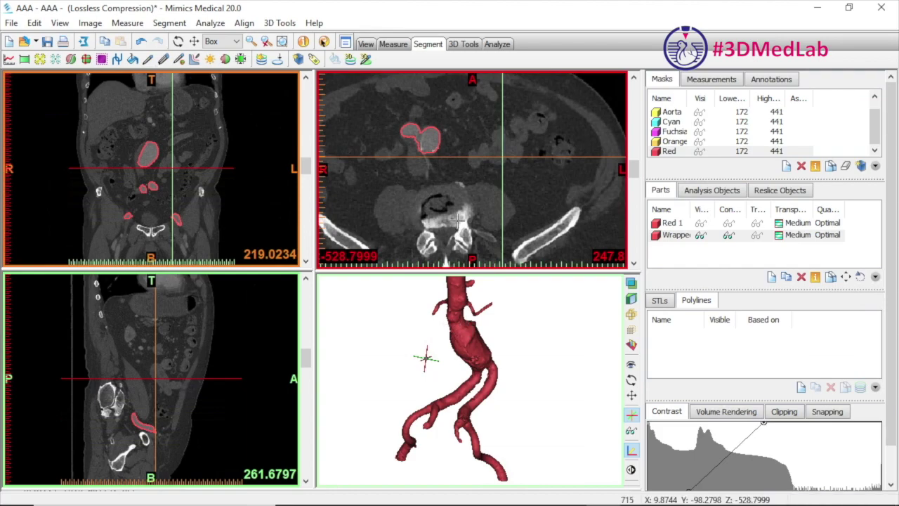
{"action": "left_click", "coordinate": [476, 342]}
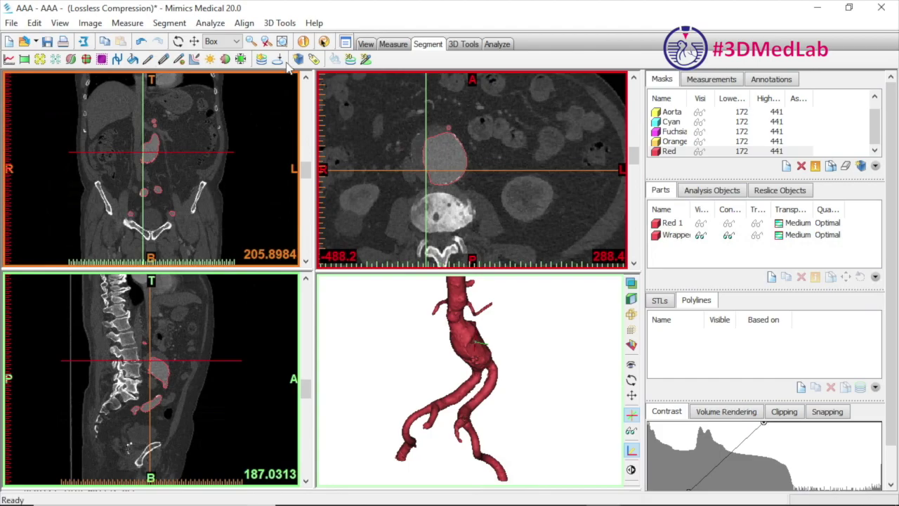
Step: Try smoothing the wrapped part with 5 iterations, smooth factor 0.4 and shrinkage compensation, inspect it, and undo the smoothing
{"action": "double_click", "coordinate": [565, 276]}
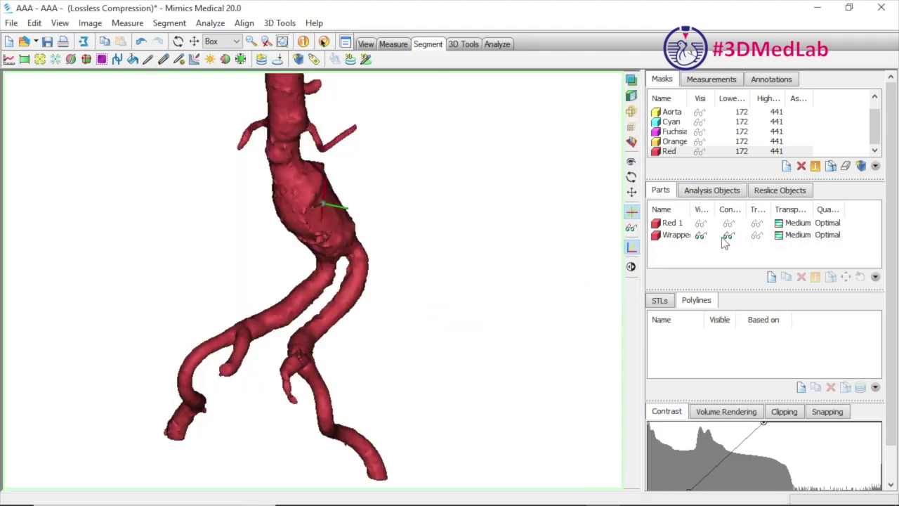
{"action": "right_click", "coordinate": [676, 236]}
{"action": "left_click", "coordinate": [709, 397]}
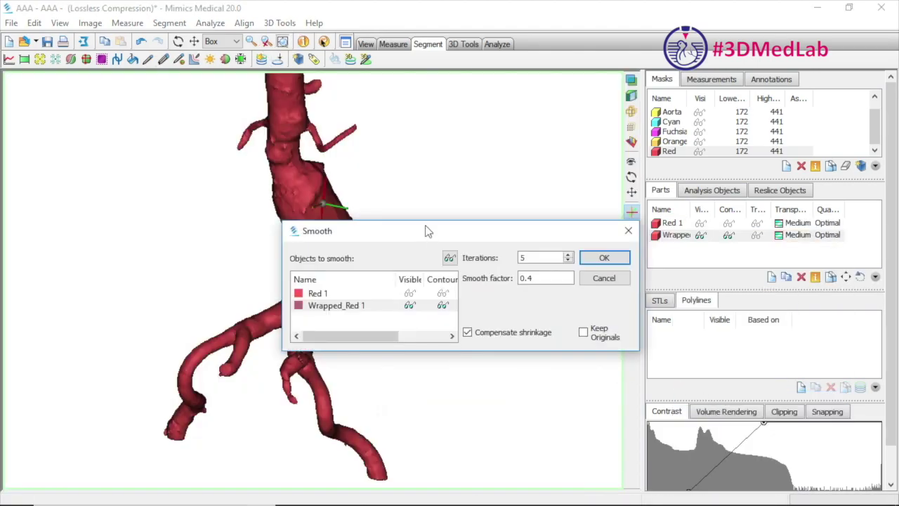
{"action": "left_click_drag", "start_coordinate": [426, 231], "coordinate": [535, 195]}
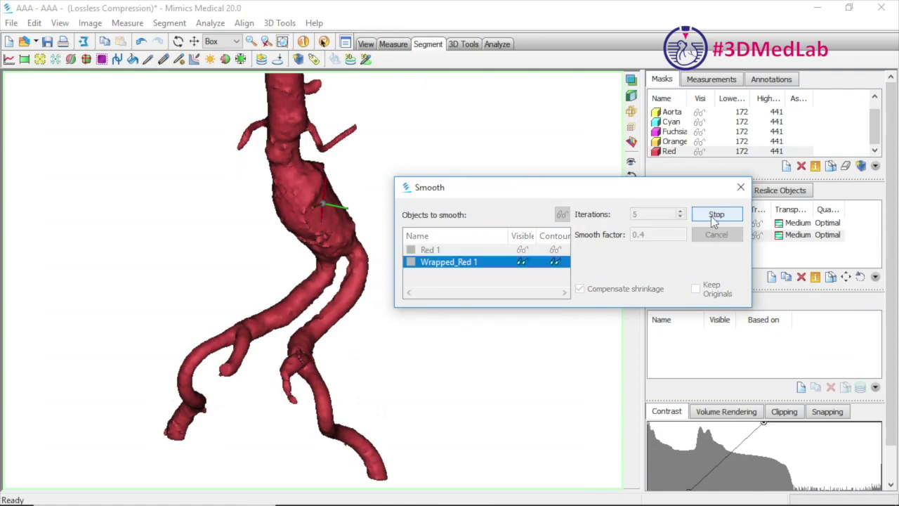
{"action": "right_click_drag", "start_coordinate": [334, 208], "coordinate": [374, 217]}
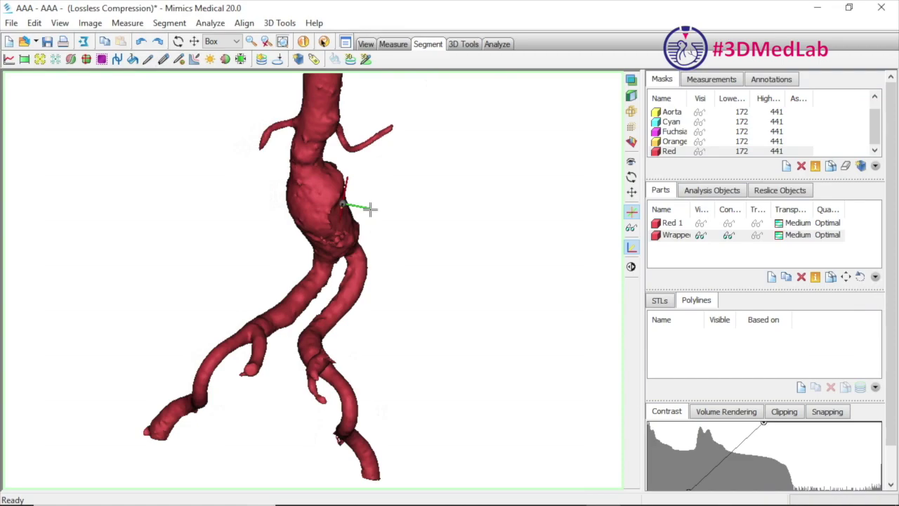
Step: Try smoothing the wrapped part again with a different iteration count, inspect the aneurysm surface up close, and undo the smoothing
{"action": "right_click", "coordinate": [685, 237]}
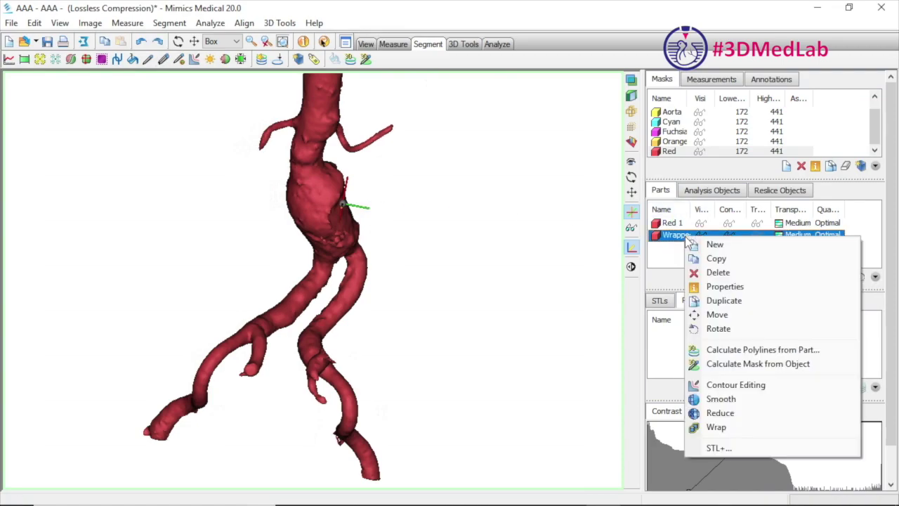
{"action": "left_click", "coordinate": [730, 397]}
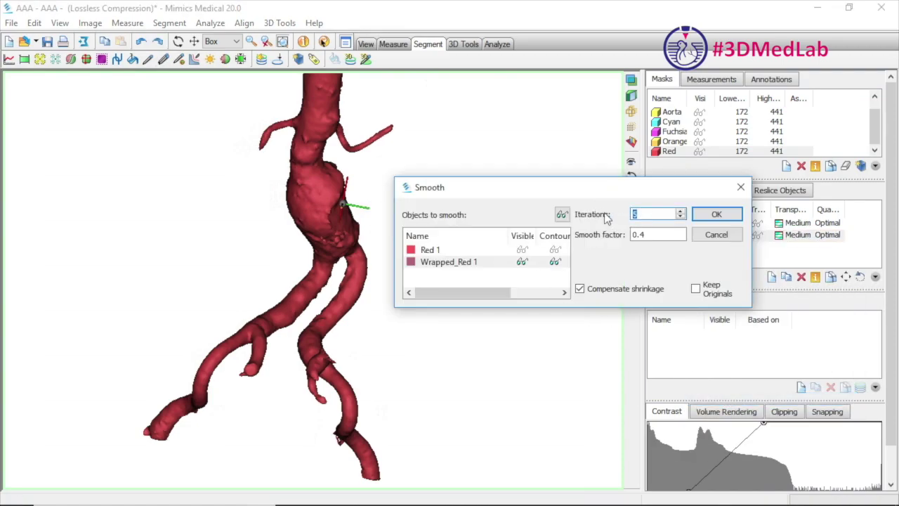
{"action": "left_click", "coordinate": [714, 214]}
{"action": "right_click_drag", "start_coordinate": [327, 220], "coordinate": [394, 246]}
{"action": "scroll", "coordinate": [265, 245], "scroll_direction": "up", "scroll_amount": 10}
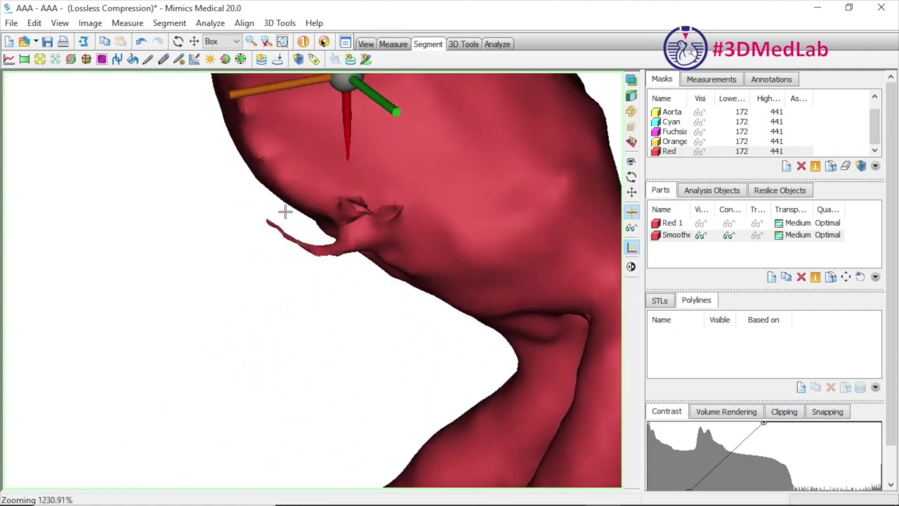
{"action": "scroll", "coordinate": [285, 218], "scroll_direction": "down", "scroll_amount": 8}
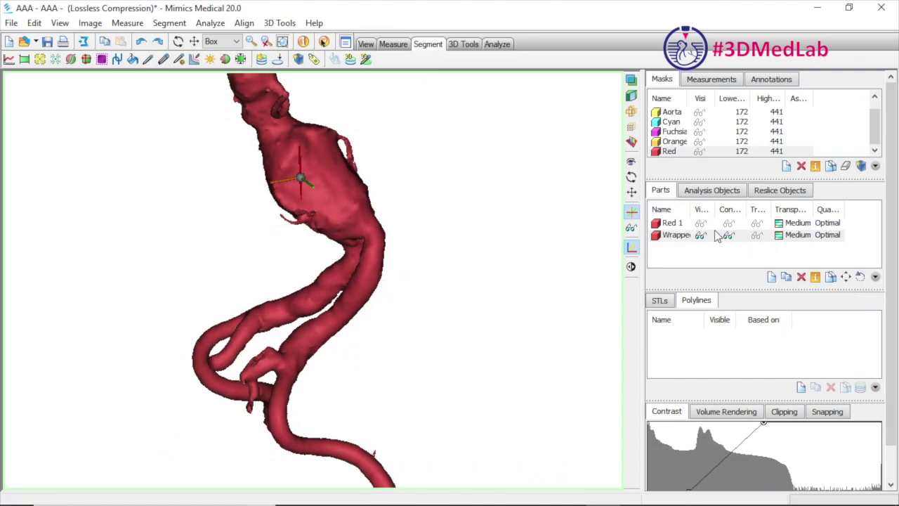
Step: Smooth the wrapped part with 5 iterations, a changed smooth factor and shrinkage compensation, and inspect the result in 3D
{"action": "right_click", "coordinate": [716, 236]}
{"action": "left_click", "coordinate": [723, 397]}
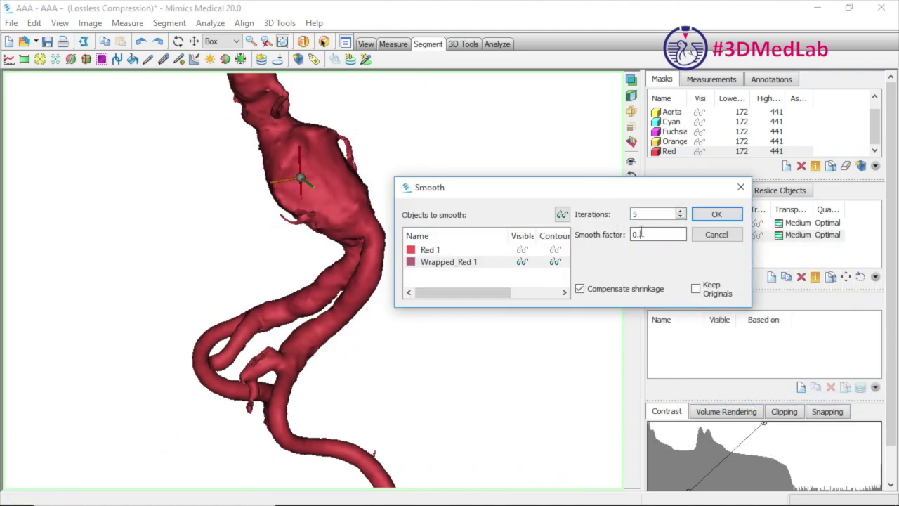
{"action": "left_click", "coordinate": [715, 215]}
{"action": "right_click_drag", "start_coordinate": [246, 243], "coordinate": [345, 249]}
{"action": "left_click", "coordinate": [281, 42]}
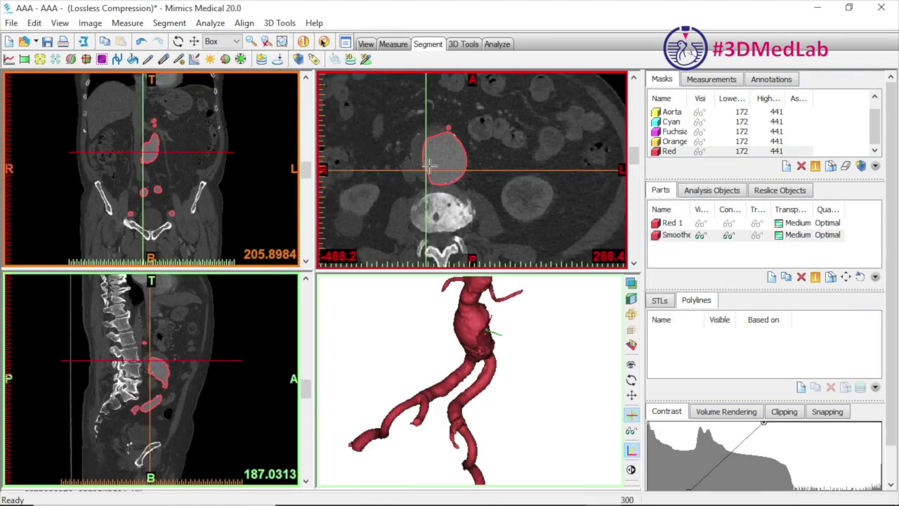
Step: Enlarge the axial view at the aneurysm and start Contour Editing in Grab mode with Smoothed_Wrapped_Red 1 as main entity
{"action": "left_click", "coordinate": [280, 41]}
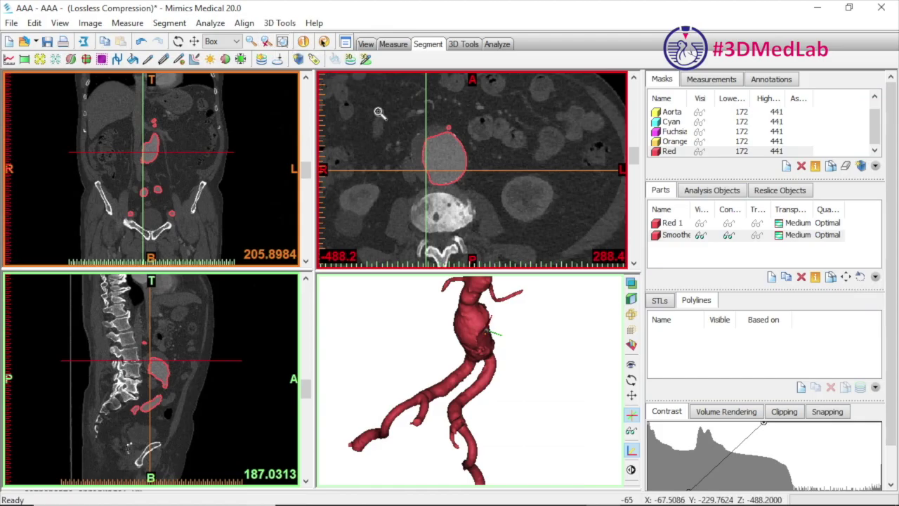
{"action": "left_click", "coordinate": [611, 232]}
{"action": "mouse_move", "coordinate": [634, 259]}
{"action": "left_mouse_down"}
{"action": "mouse_move", "coordinate": [634, 361]}
{"action": "mouse_move", "coordinate": [637, 188]}
{"action": "mouse_move", "coordinate": [642, 253]}
{"action": "left_mouse_up"}
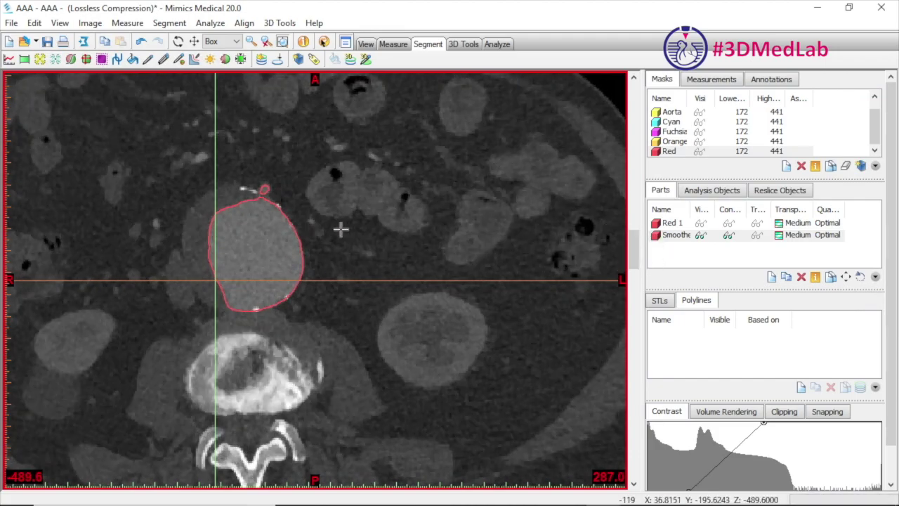
{"action": "right_click", "coordinate": [678, 237]}
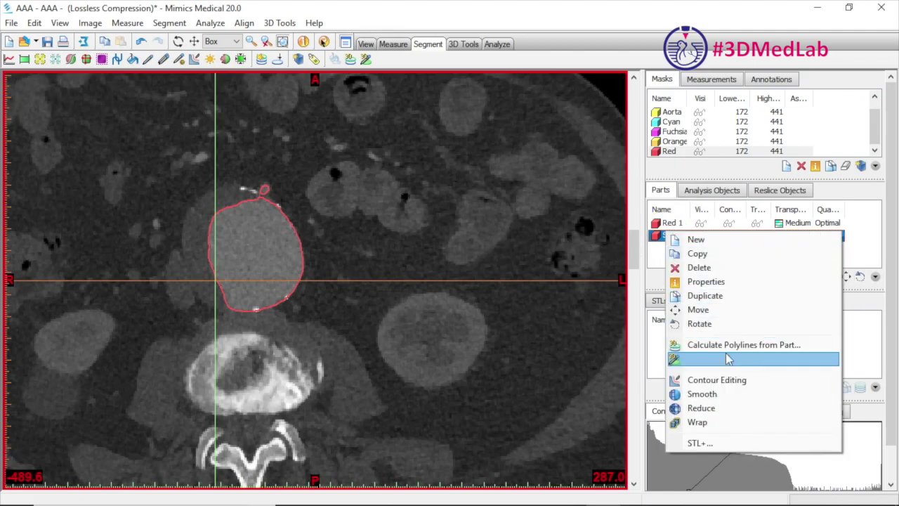
{"action": "left_click", "coordinate": [696, 379]}
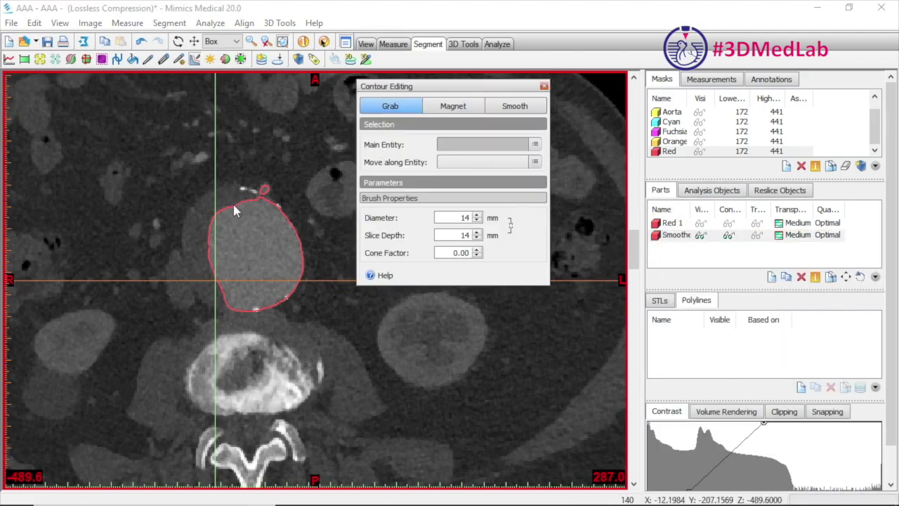
{"action": "left_click", "coordinate": [534, 144]}
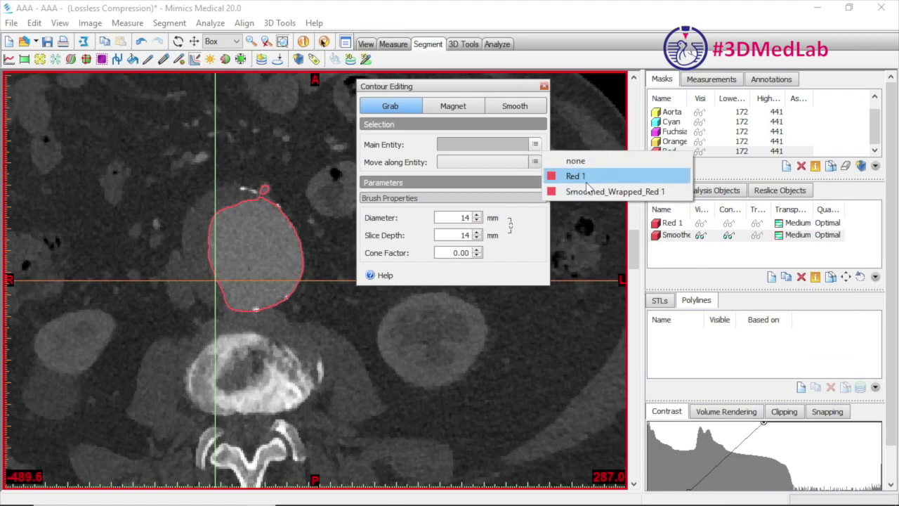
{"action": "left_click", "coordinate": [611, 191]}
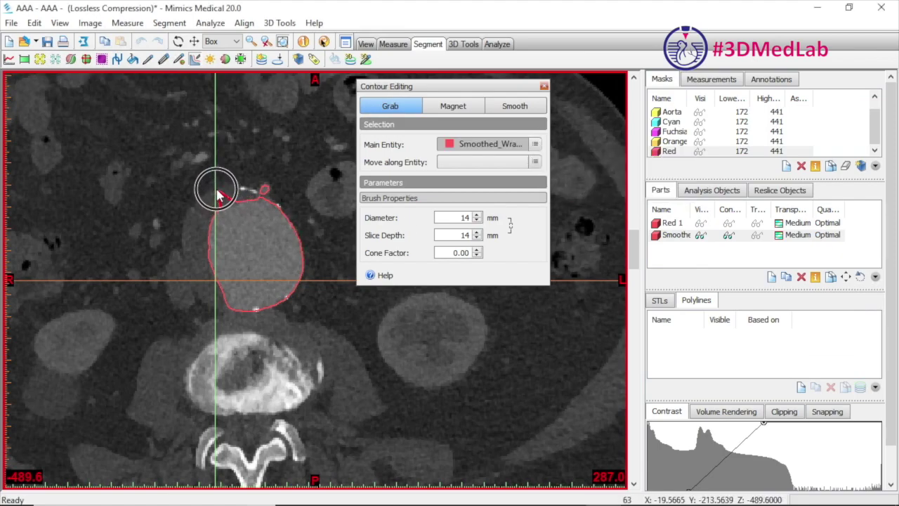
Step: Try pulling the aneurysm contour outward with the 14 mm Grab brush, inspect the part in 3D, undo the edit and close Contour Editing
{"action": "mouse_move", "coordinate": [239, 195]}
{"action": "left_mouse_down"}
{"action": "mouse_move", "coordinate": [232, 185]}
{"action": "mouse_move", "coordinate": [225, 190]}
{"action": "mouse_move", "coordinate": [246, 191]}
{"action": "mouse_move", "coordinate": [231, 189]}
{"action": "mouse_move", "coordinate": [241, 187]}
{"action": "mouse_move", "coordinate": [223, 206]}
{"action": "mouse_move", "coordinate": [195, 201]}
{"action": "mouse_move", "coordinate": [184, 235]}
{"action": "mouse_move", "coordinate": [197, 241]}
{"action": "mouse_move", "coordinate": [182, 248]}
{"action": "left_mouse_up"}
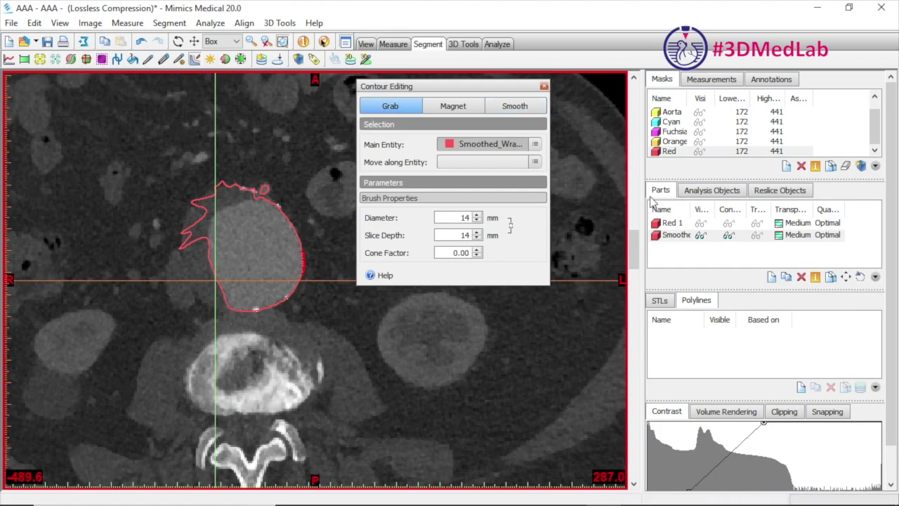
{"action": "left_click", "coordinate": [633, 77]}
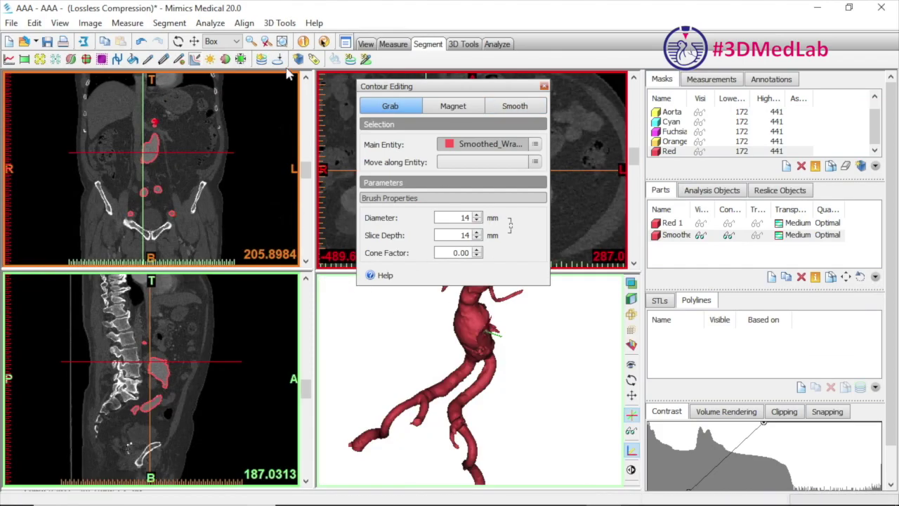
{"action": "left_click", "coordinate": [631, 282]}
{"action": "left_click_drag", "start_coordinate": [436, 85], "coordinate": [567, 139]}
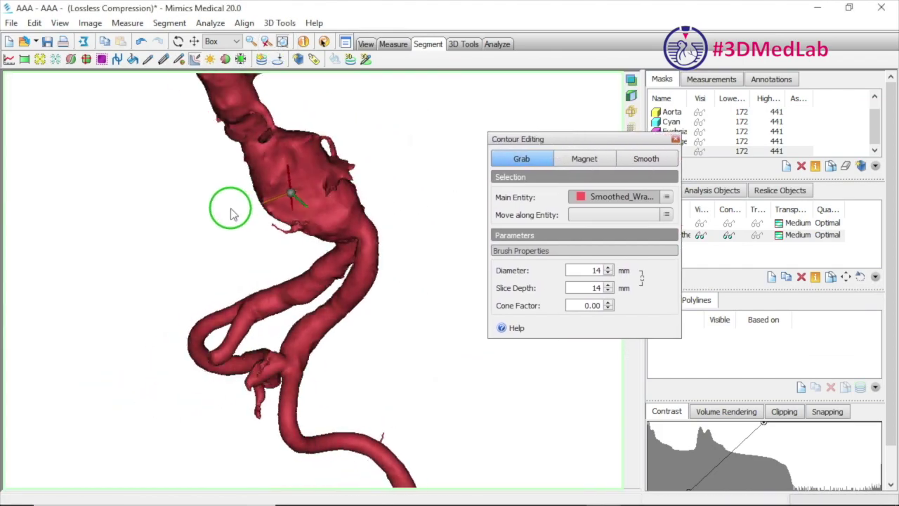
{"action": "right_click_drag", "start_coordinate": [234, 212], "coordinate": [245, 211]}
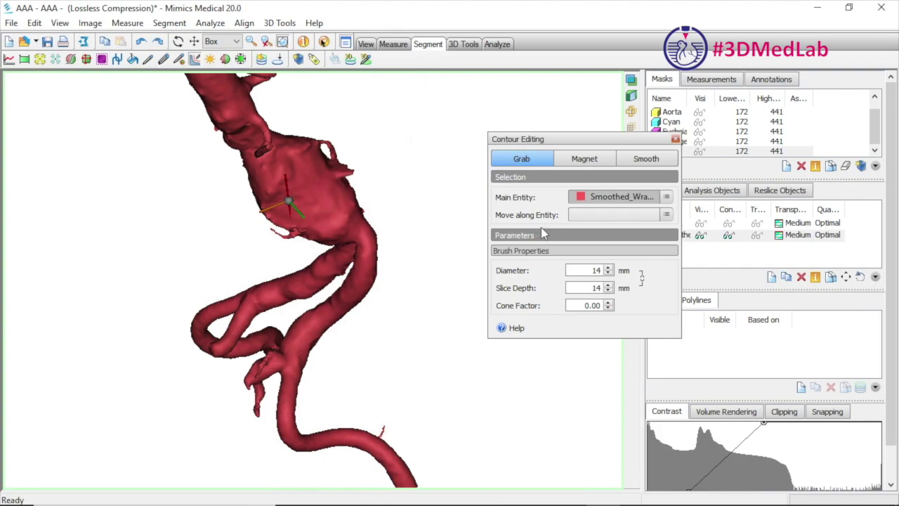
{"action": "right_click_drag", "start_coordinate": [368, 183], "coordinate": [395, 201]}
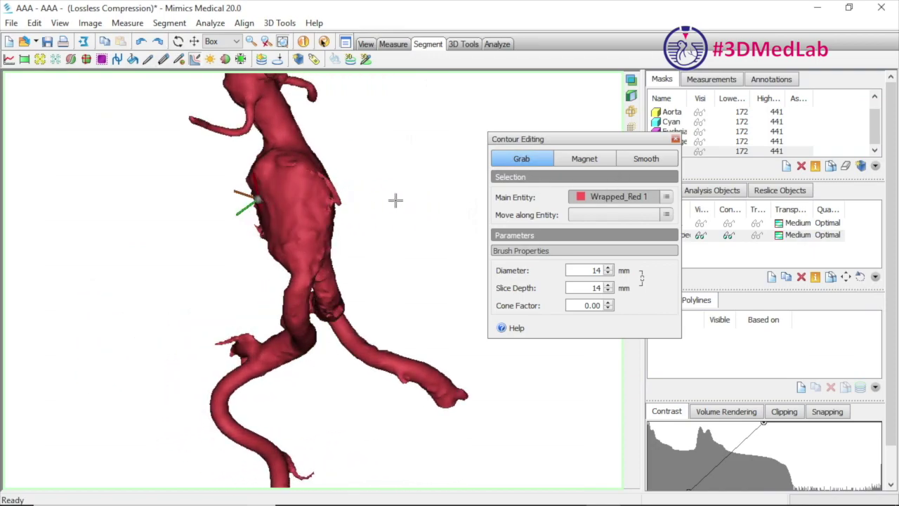
{"action": "left_click", "coordinate": [675, 139]}
Step: Inspect the whole vessel in 3D and add the smoothed wrapped part to the STL+ objects to convert
{"action": "right_click_drag", "start_coordinate": [273, 247], "coordinate": [379, 231]}
{"action": "scroll", "coordinate": [374, 179], "scroll_direction": "down", "scroll_amount": 2}
{"action": "right_click_drag", "start_coordinate": [380, 201], "coordinate": [421, 260]}
{"action": "scroll", "coordinate": [401, 271], "scroll_direction": "up", "scroll_amount": 3}
{"action": "scroll", "coordinate": [415, 253], "scroll_direction": "down", "scroll_amount": 3}
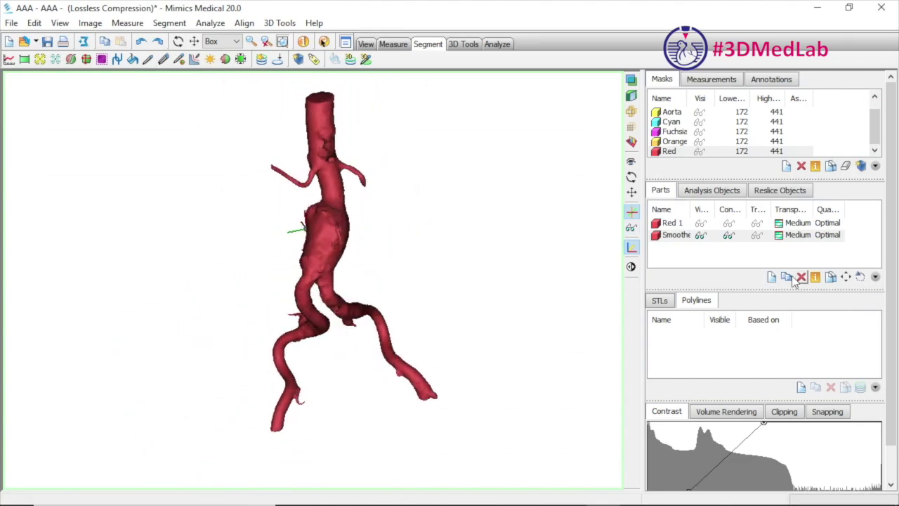
{"action": "right_click", "coordinate": [689, 239]}
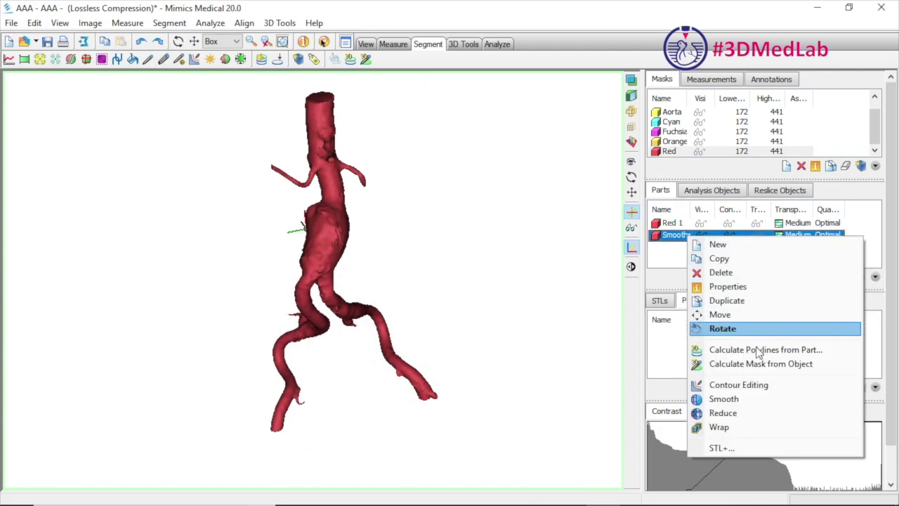
{"action": "left_click", "coordinate": [775, 449]}
{"action": "left_click", "coordinate": [342, 157]}
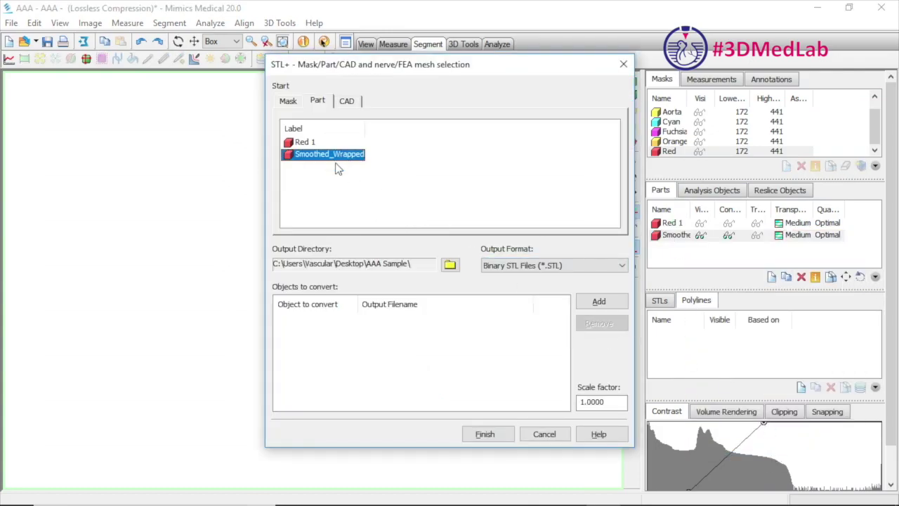
{"action": "left_click", "coordinate": [590, 302]}
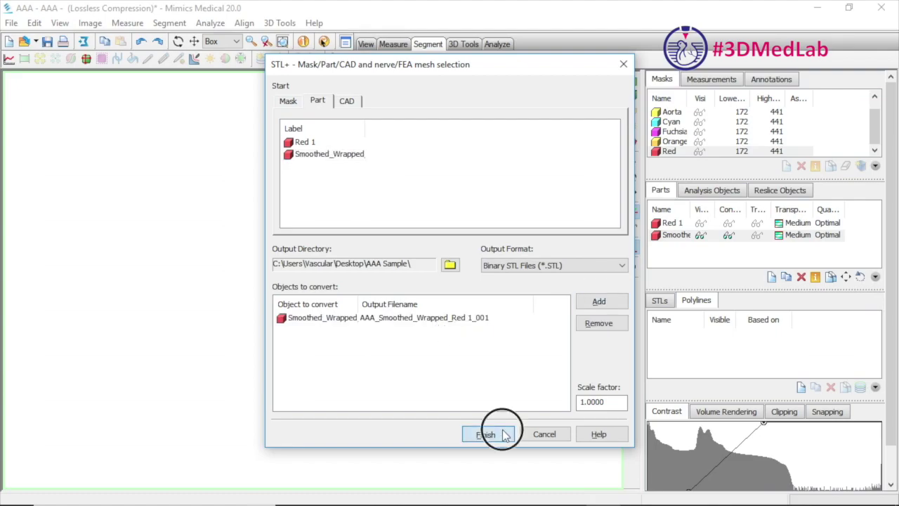
Step: Export the part as the binary STL file AAA_Smoothed_Wrapped_Red 1_001 into the AAA Sample folder
{"action": "left_click", "coordinate": [449, 319]}
{"action": "left_click", "coordinate": [449, 319]}
{"action": "key", "text": "Return"}
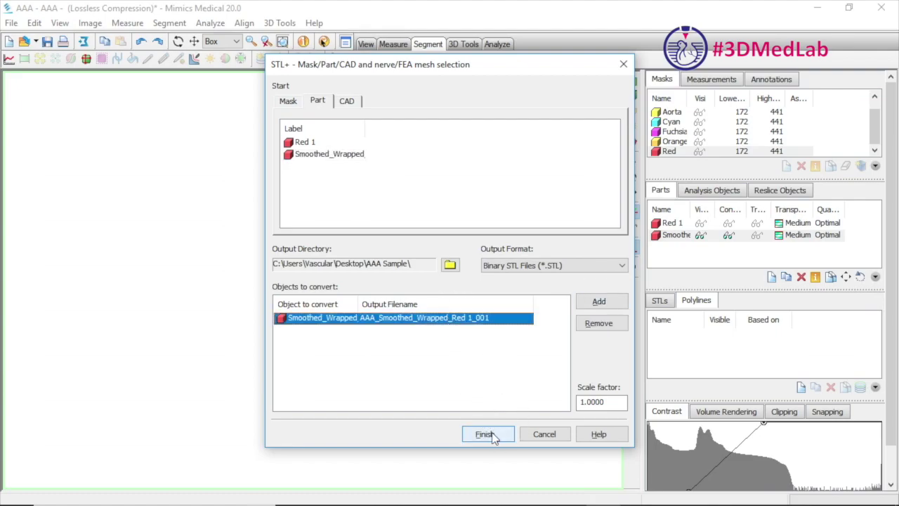
{"action": "left_click", "coordinate": [487, 434]}
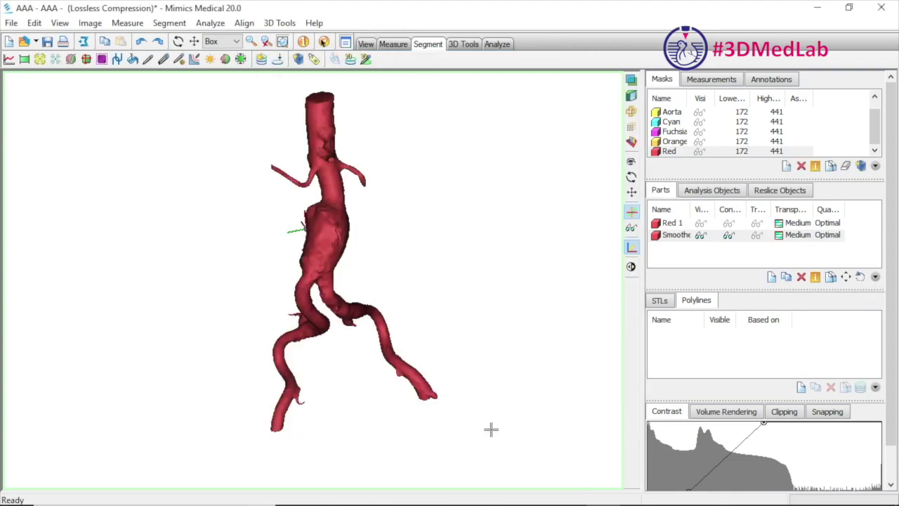
Step: Switch to the AAA Sample folder, open the exported STL file in PreForm and examine the vessel model in the build volume
{"action": "left_click", "coordinate": [818, 8]}
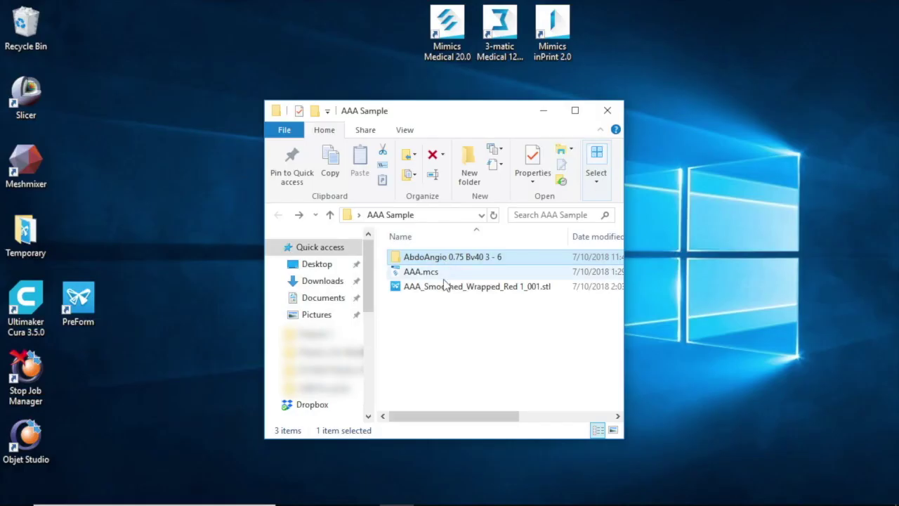
{"action": "left_click", "coordinate": [444, 288]}
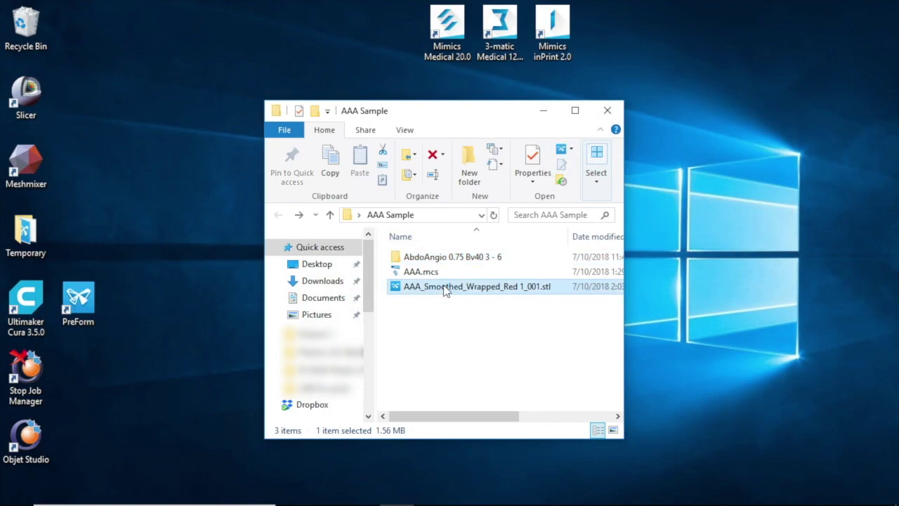
{"action": "double_click", "coordinate": [444, 287]}
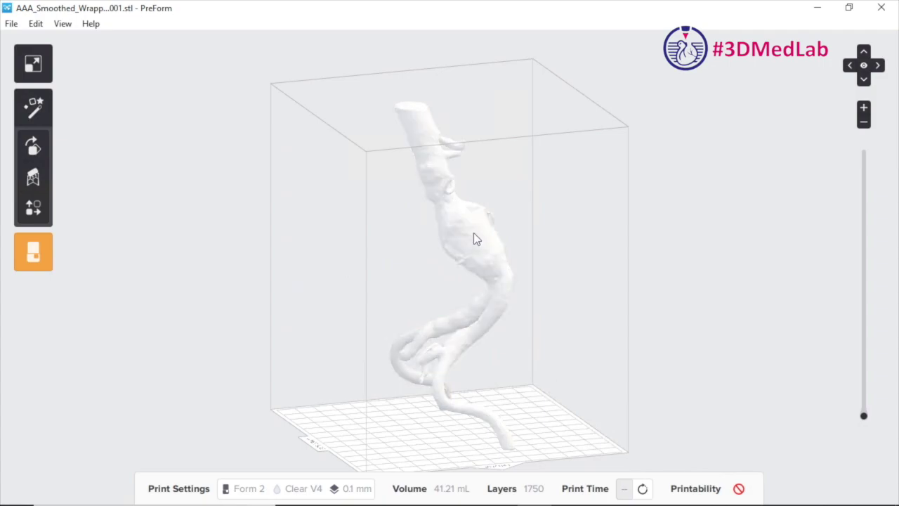
{"action": "right_click_drag", "start_coordinate": [476, 236], "coordinate": [350, 259]}
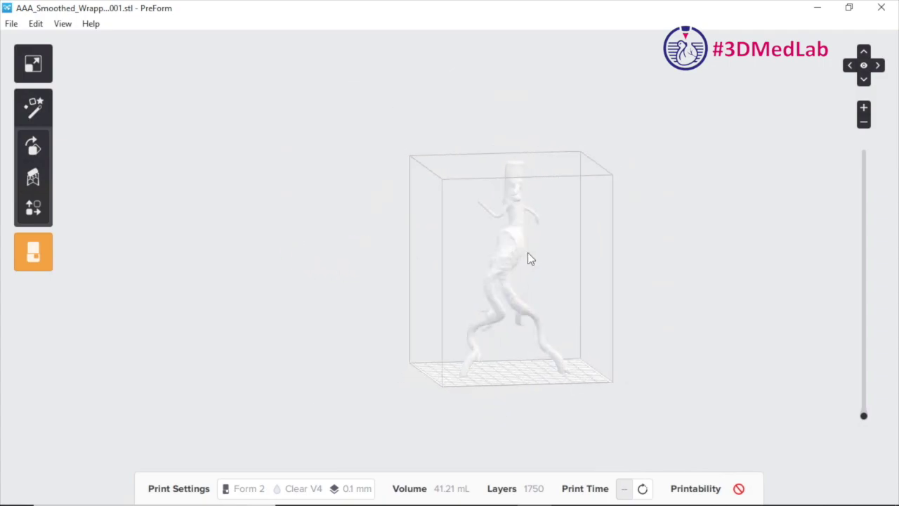
{"action": "left_click", "coordinate": [512, 251]}
{"action": "right_click_drag", "start_coordinate": [628, 265], "coordinate": [575, 244]}
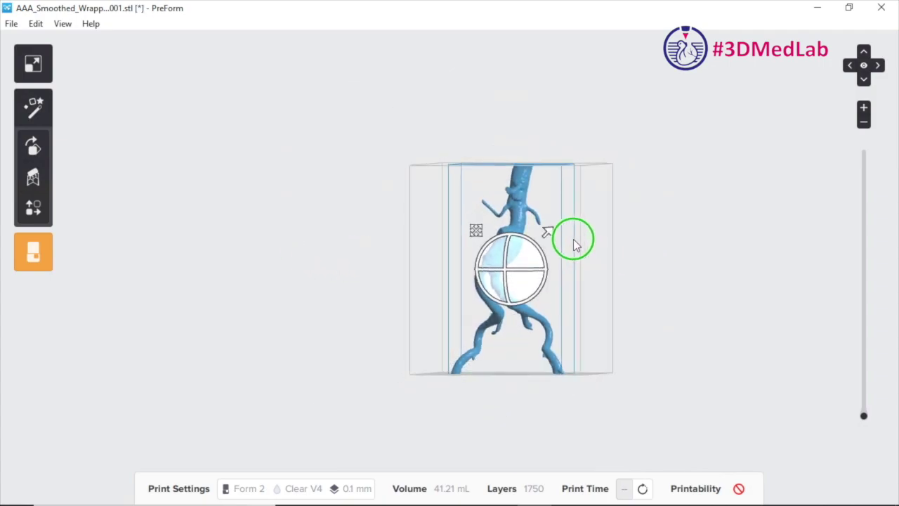
{"action": "left_click", "coordinate": [575, 245]}
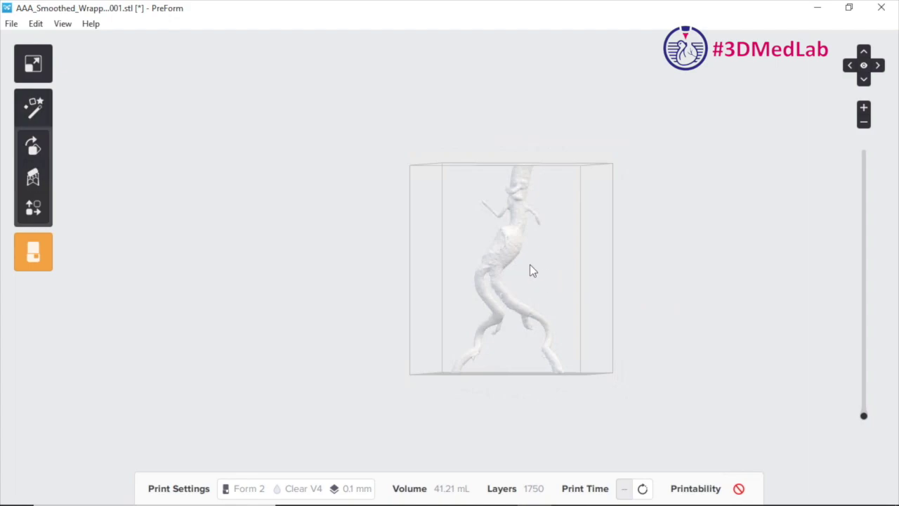
Step: Close PreForm, open AAA_Smoothed_Wrapped_Red 1_001.stl in Meshmixer and examine the aneurysm model from several sides
{"action": "left_click", "coordinate": [881, 7]}
{"action": "left_click", "coordinate": [331, 301]}
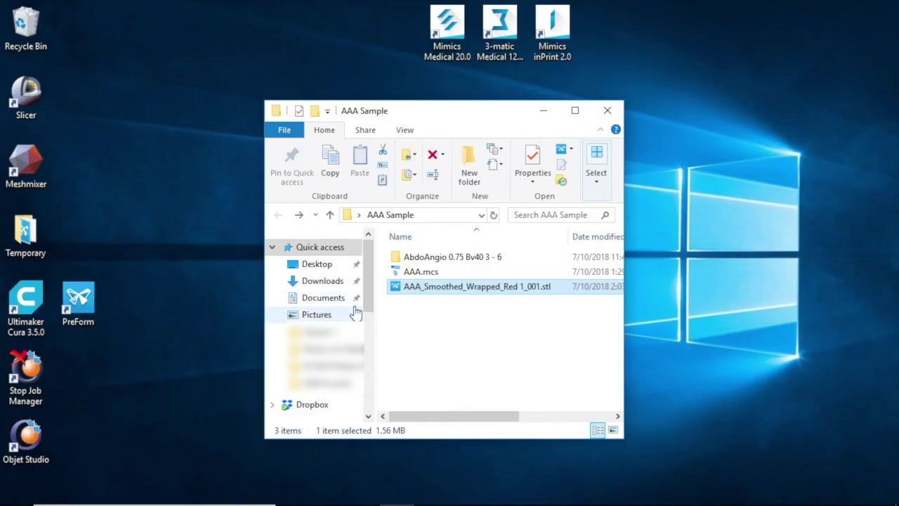
{"action": "right_click", "coordinate": [429, 290]}
{"action": "mouse_move", "coordinate": [410, 335]}
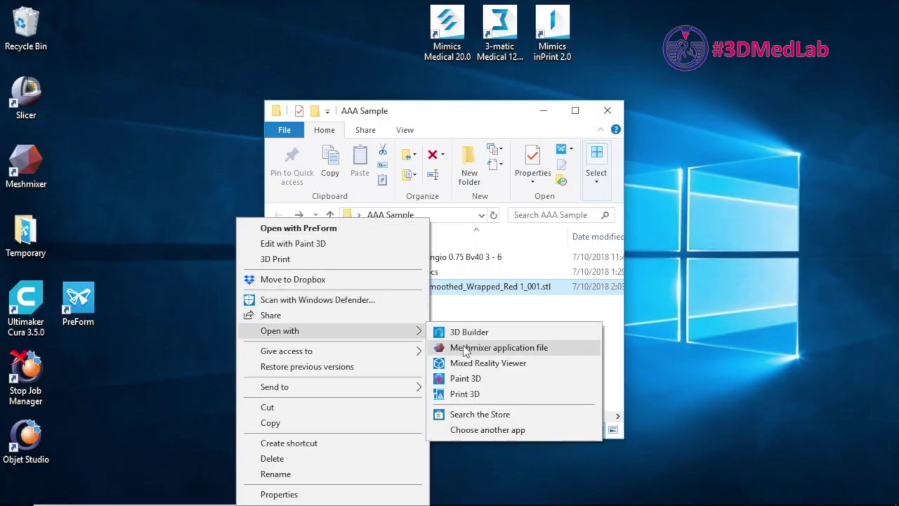
{"action": "left_click", "coordinate": [463, 345]}
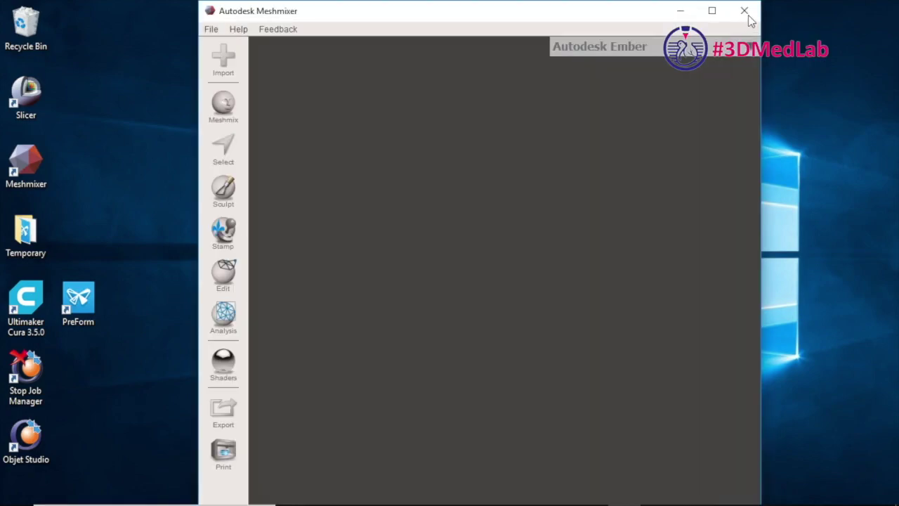
{"action": "mouse_move", "coordinate": [551, 276]}
{"action": "right_mouse_down"}
{"action": "mouse_move", "coordinate": [494, 270]}
{"action": "mouse_move", "coordinate": [387, 281]}
{"action": "mouse_move", "coordinate": [587, 279]}
{"action": "mouse_move", "coordinate": [547, 283]}
{"action": "right_mouse_up"}
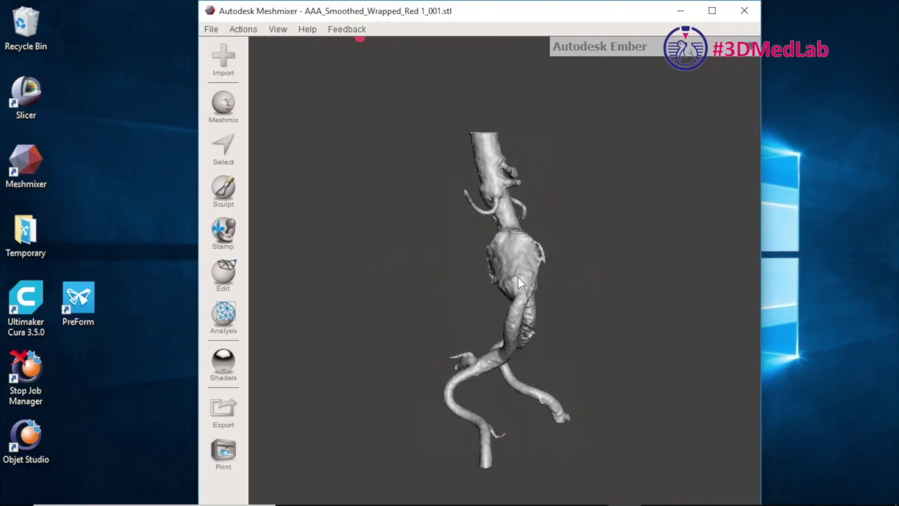
{"action": "right_click_drag", "start_coordinate": [484, 269], "coordinate": [491, 276]}
{"action": "scroll", "coordinate": [490, 276], "scroll_direction": "up", "scroll_amount": 5}
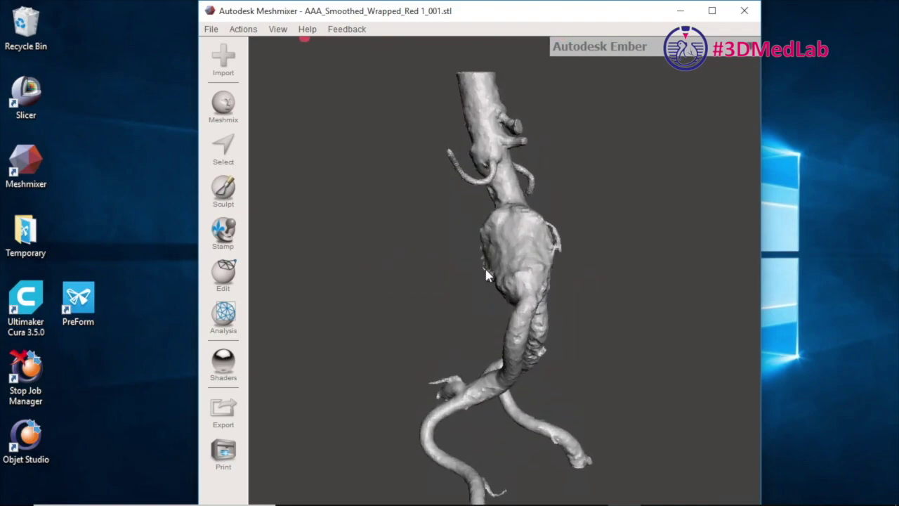
{"action": "right_click_drag", "start_coordinate": [420, 256], "coordinate": [507, 443]}
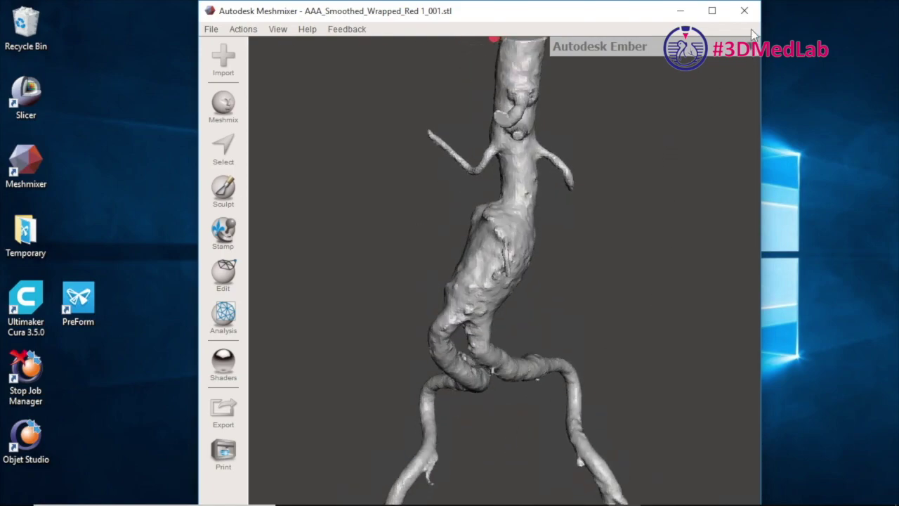